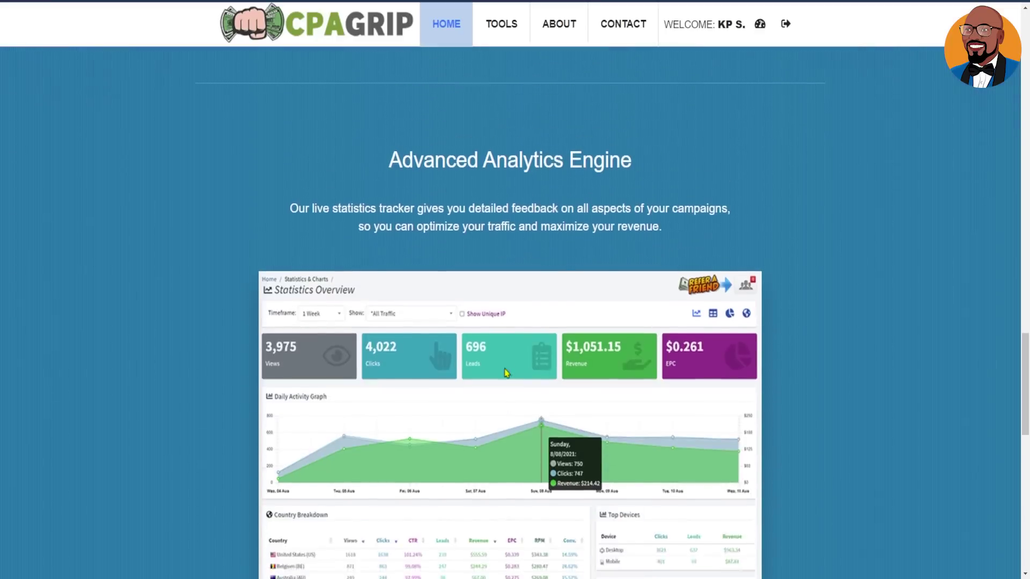
- Look over the CPAGrip home page's analytics section and the account dashboard's chat and notices
scroll(428, 372, "down", 8)
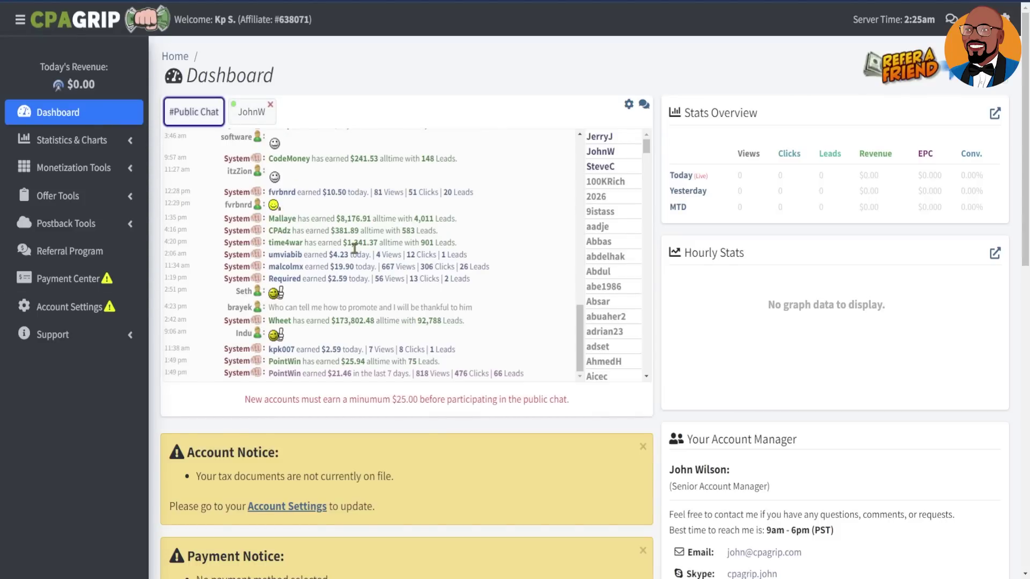
scroll(311, 350, "down", 2)
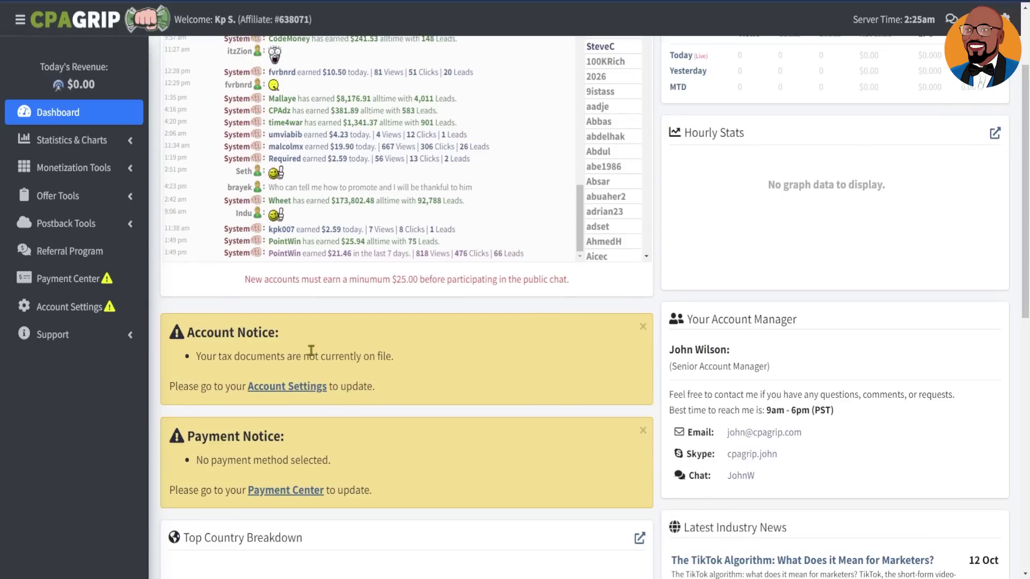
scroll(310, 350, "up", 2)
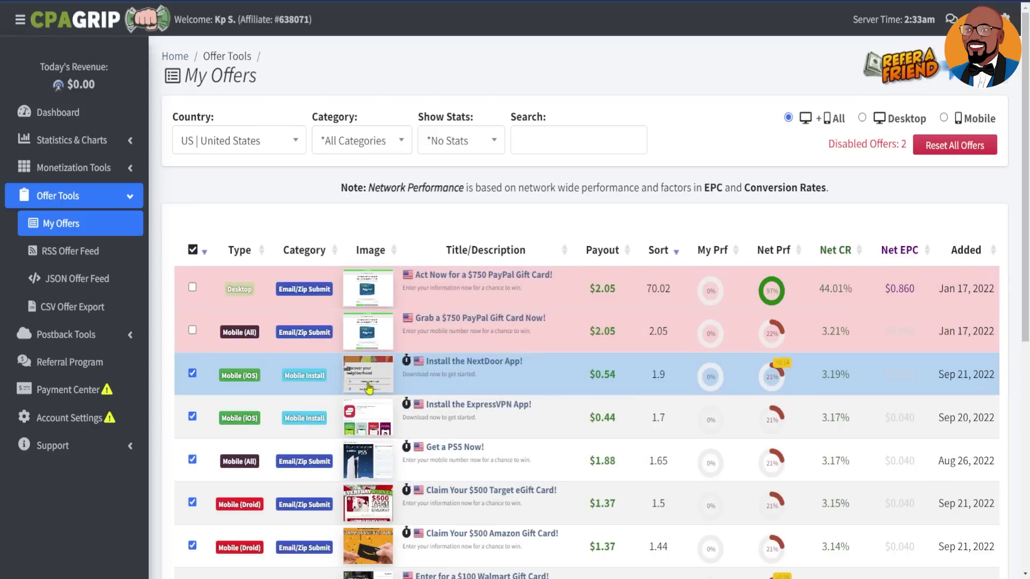
- Browse the United States offers, examine the details of the $100 Google Play Gift Card offer, and close them
scroll(290, 472, "down", 2)
scroll(288, 469, "up", 2)
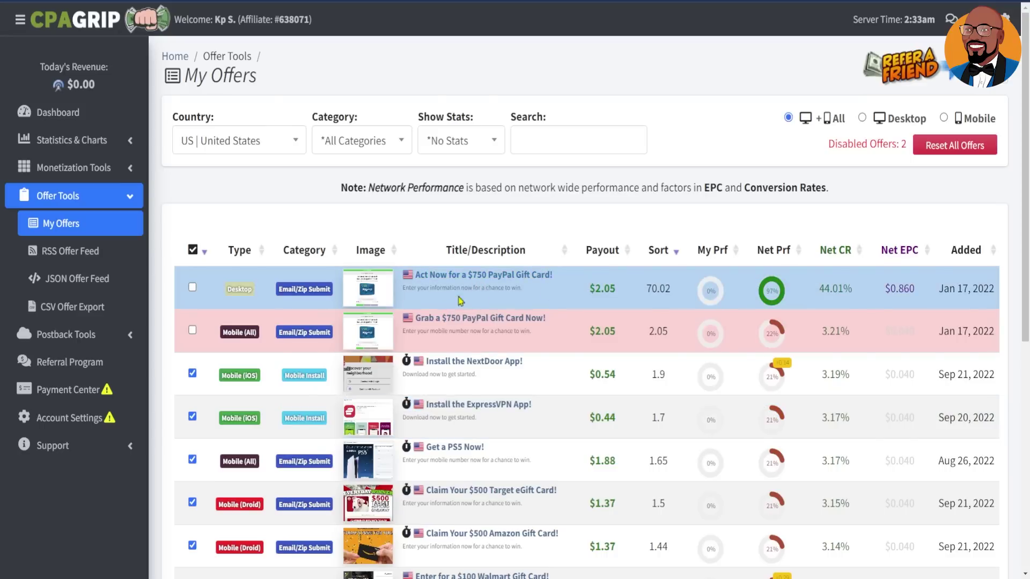
scroll(461, 482, "down", 4)
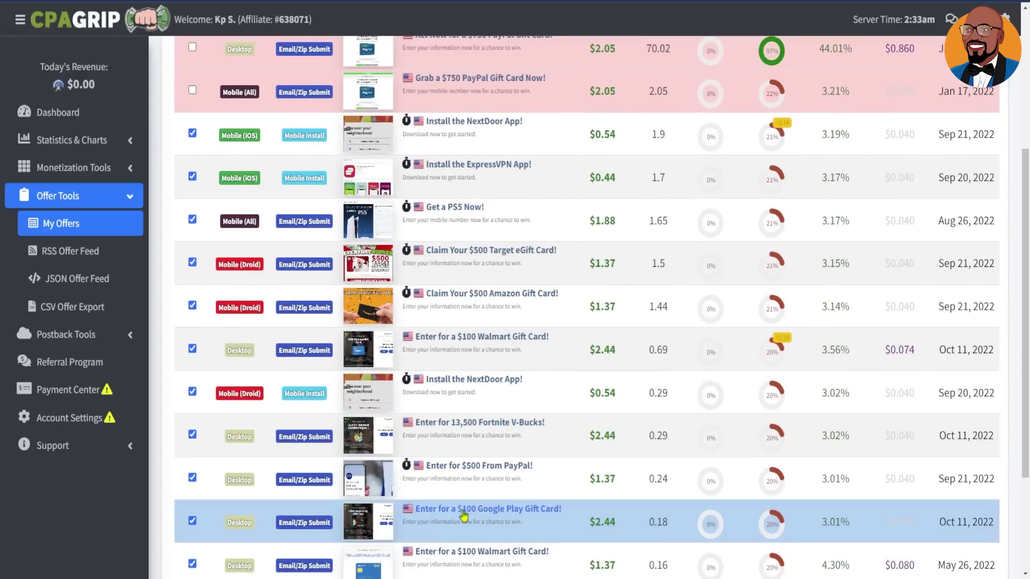
scroll(477, 514, "down", 2)
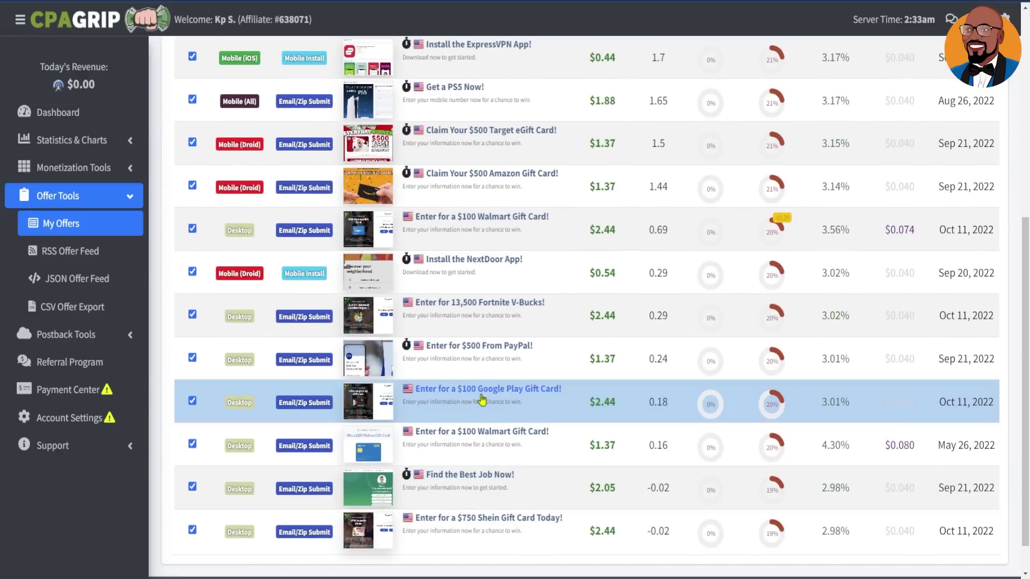
left_click(485, 403)
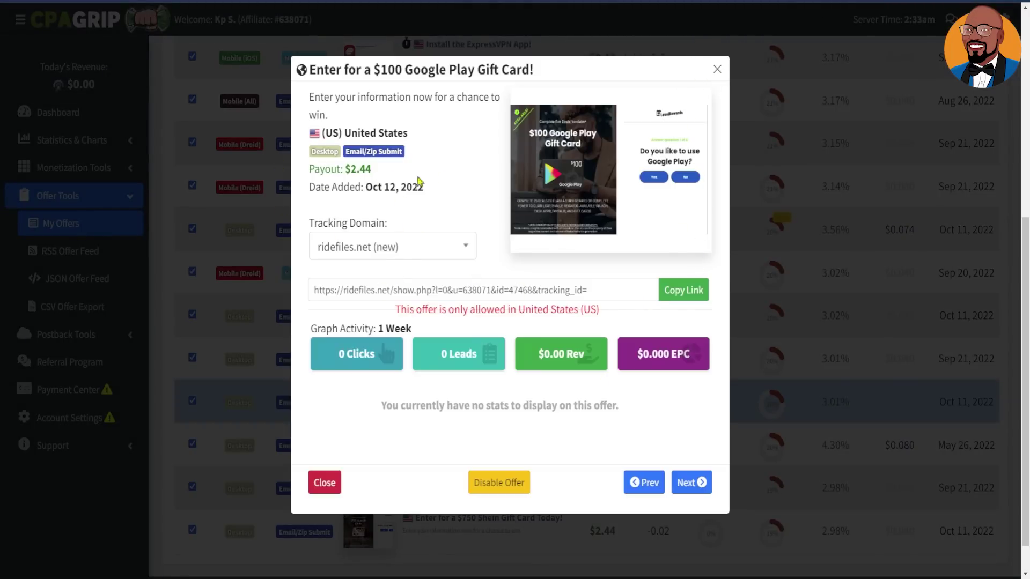
left_click_drag(368, 187, 462, 207)
left_click(462, 207)
left_click(717, 70)
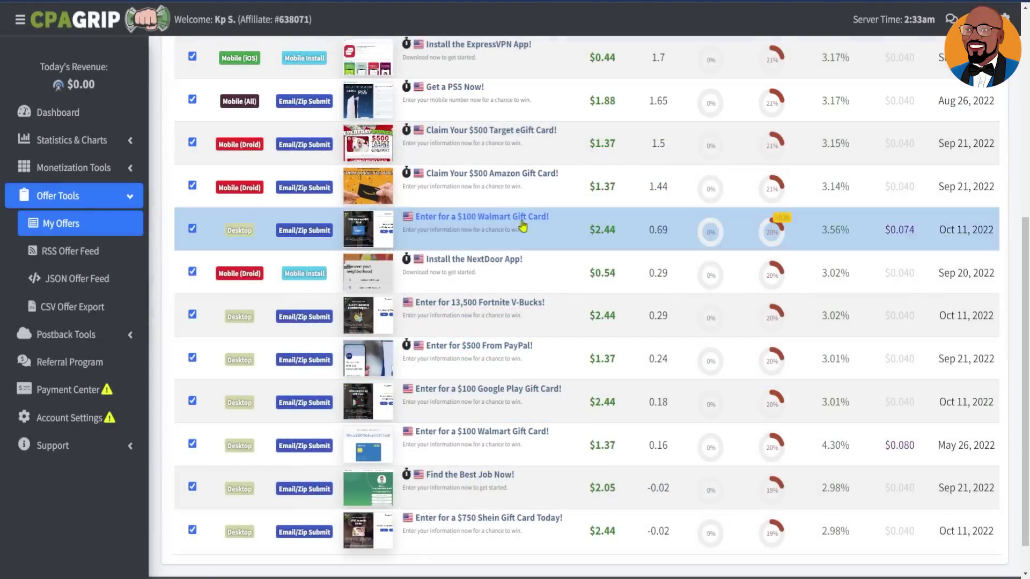
- Copy the tracking link of the $100 Google Play Gift Card offer and close its details
left_click(482, 403)
left_click(688, 290)
left_click(717, 69)
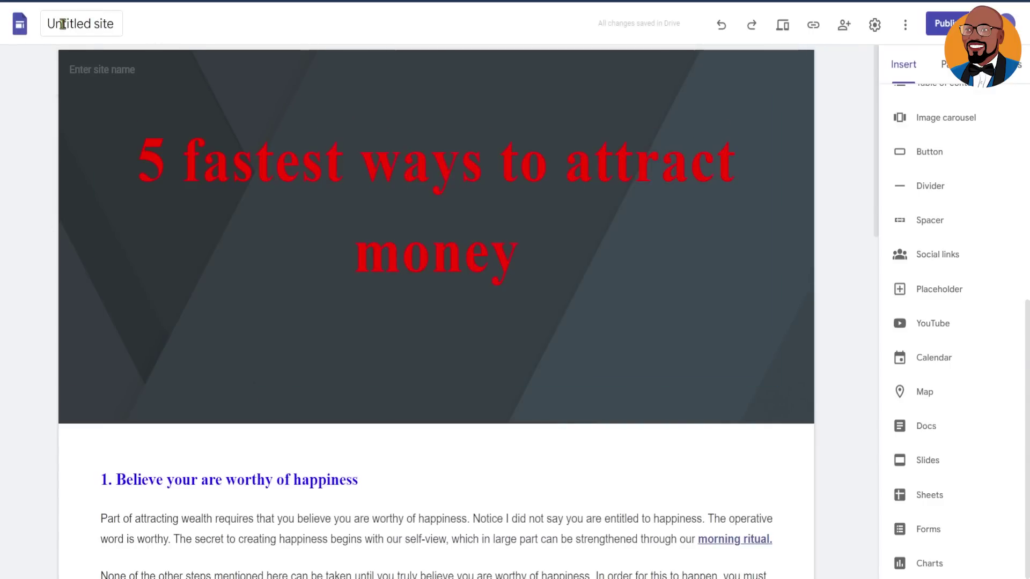
- Switch to the untitled Google Sites draft and examine the article's title and its numbered sections on attracting money
left_click_drag(169, 161, 646, 311)
left_click(646, 311)
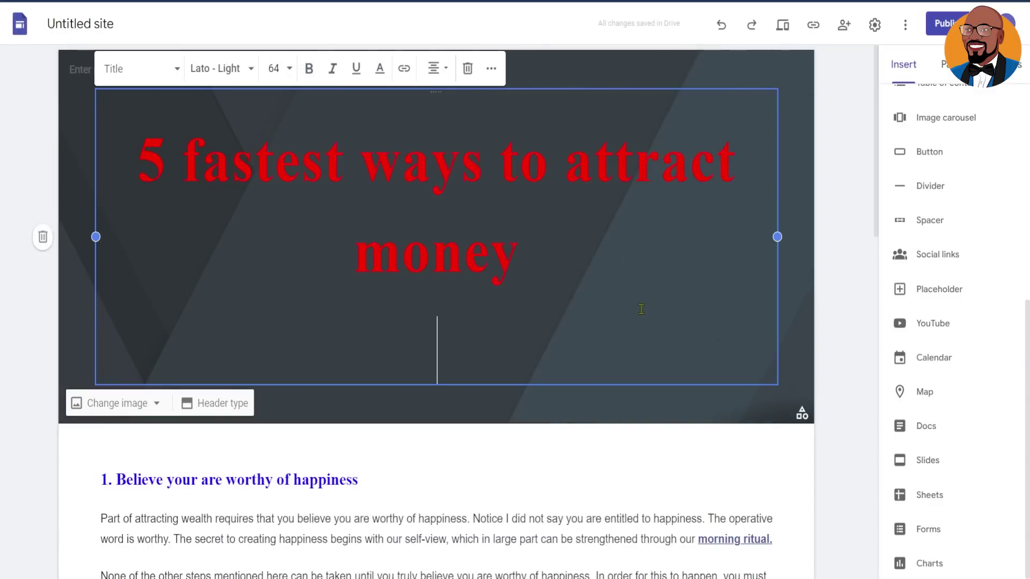
scroll(522, 357, "down", 2)
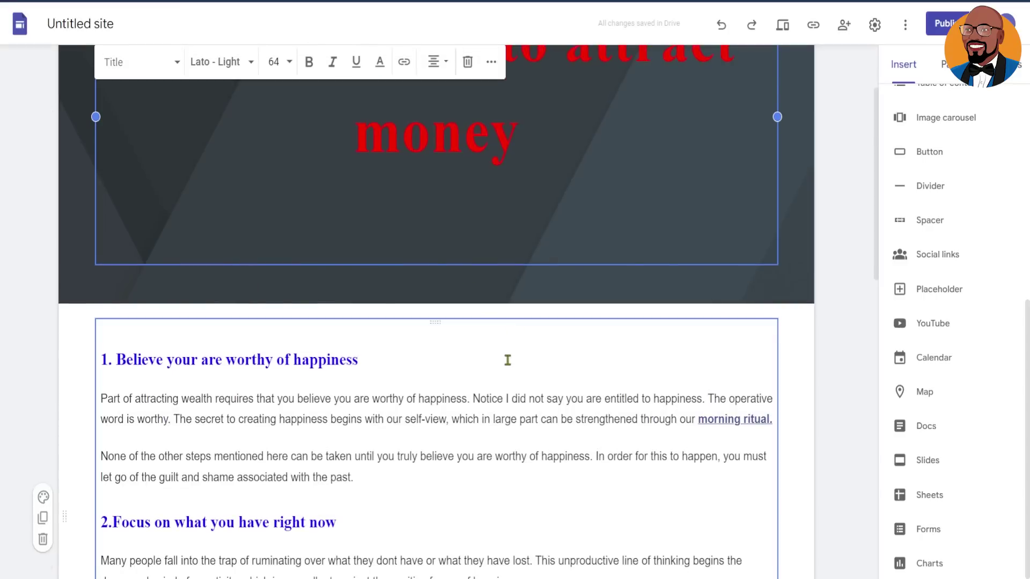
scroll(522, 358, "down", 4)
scroll(326, 231, "down", 9)
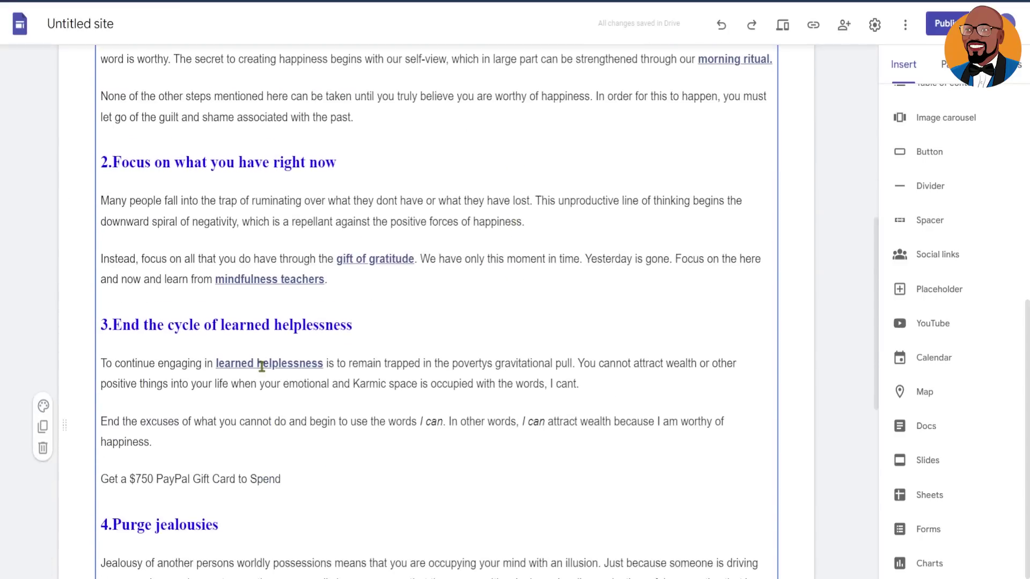
scroll(265, 355, "up", 10)
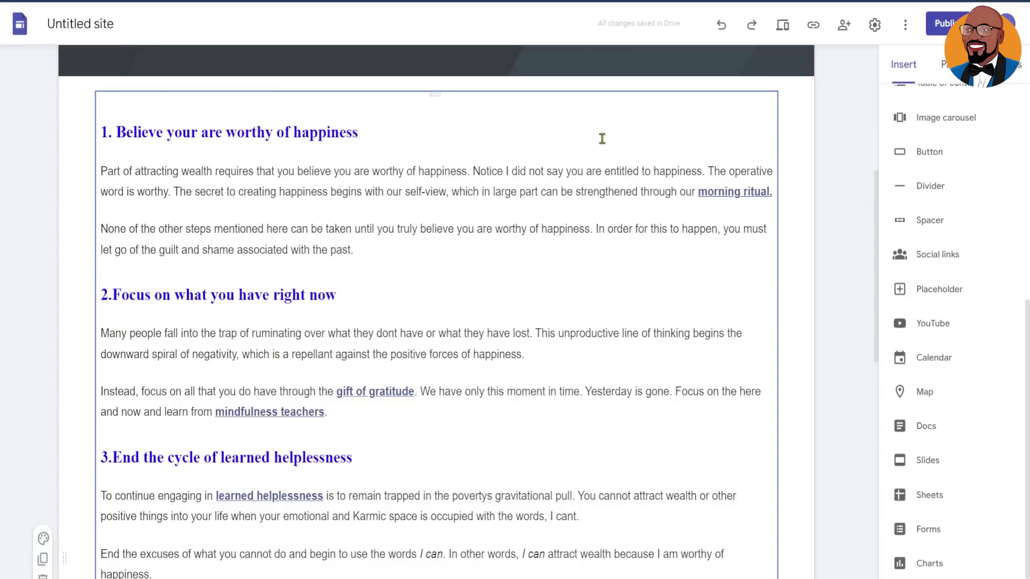
scroll(500, 345, "down", 5)
scroll(503, 334, "up", 5)
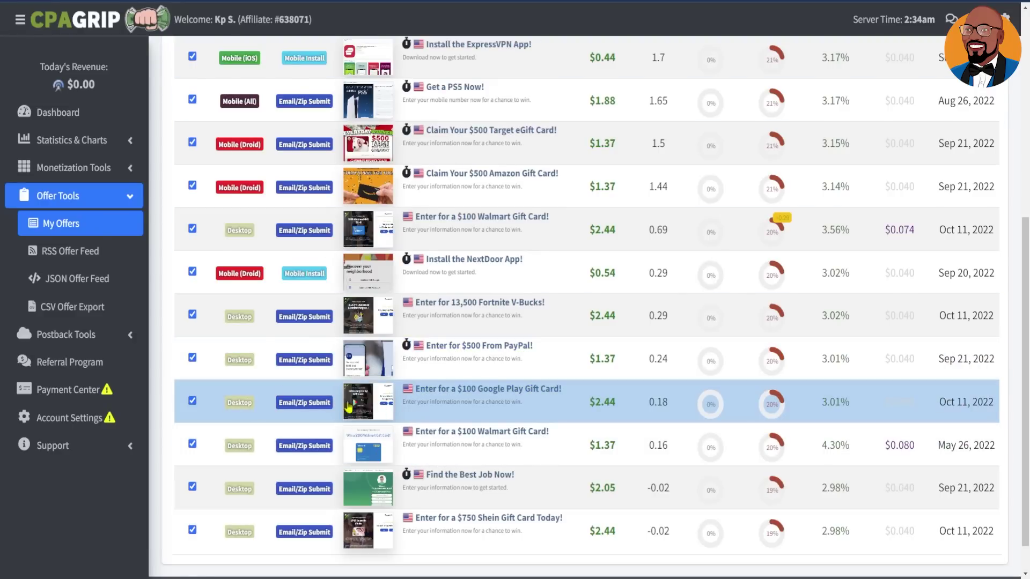
- Reopen the $100 Google Play offer in CPAGrip, and change the PayPal gift card amount under the Google Sites article's section 3 to $100
left_click(504, 394)
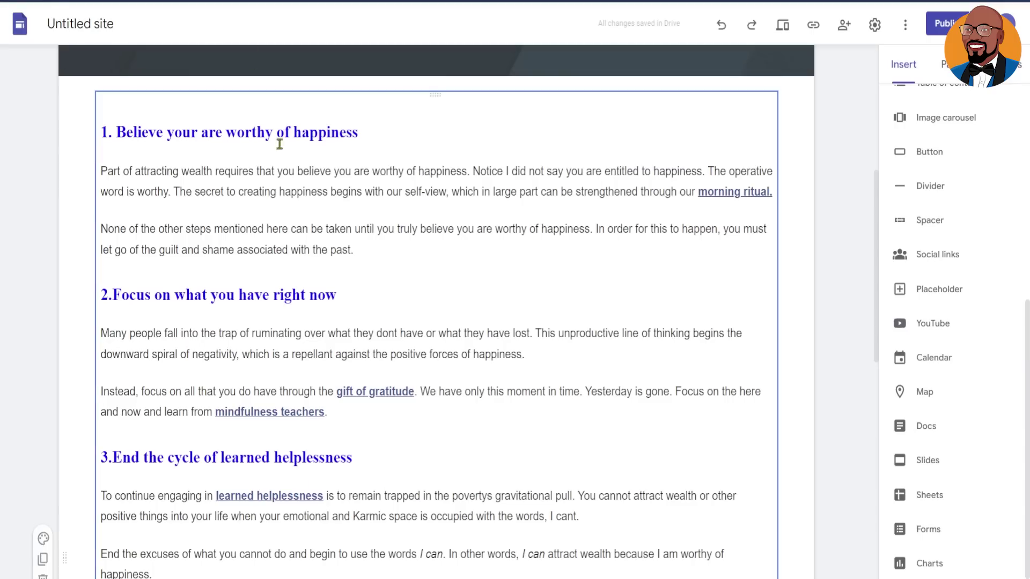
scroll(274, 553, "down", 5)
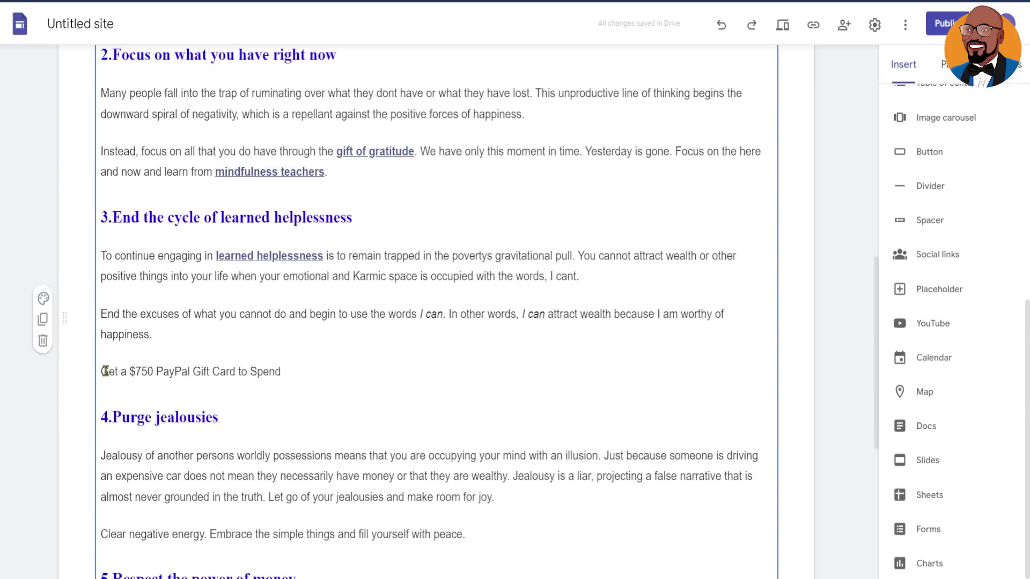
left_click_drag(282, 371, 99, 372)
left_click(141, 372)
left_click(139, 372)
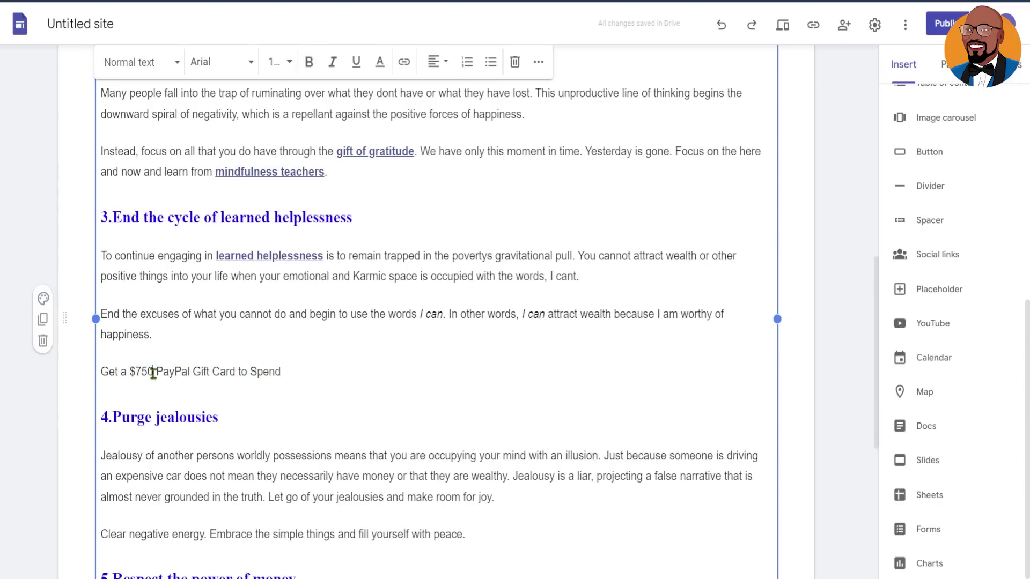
left_click_drag(155, 372, 136, 374)
type("100")
- Make the line "Get a $100 PayPal Gift Card to Spend" bold and set its font size to 36
left_click_drag(272, 372, 100, 378)
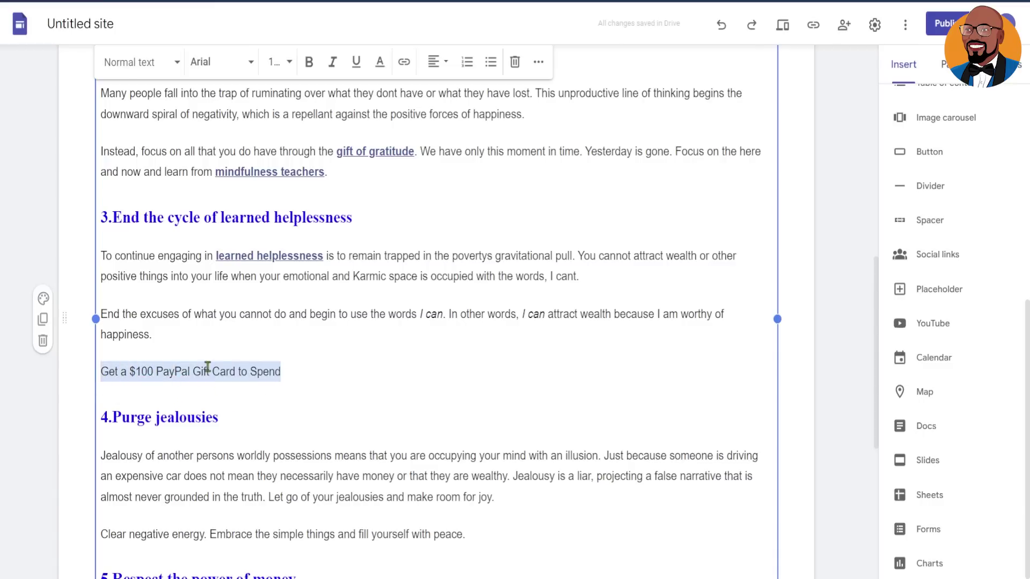
left_click(241, 373)
left_click_drag(298, 371, 90, 381)
left_click(309, 62)
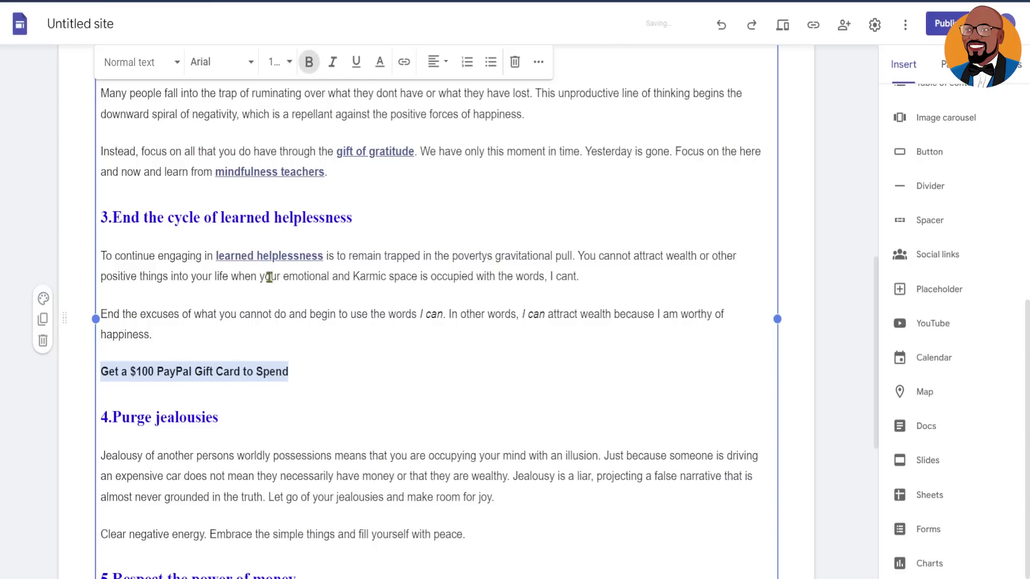
left_click(288, 62)
left_click(274, 448)
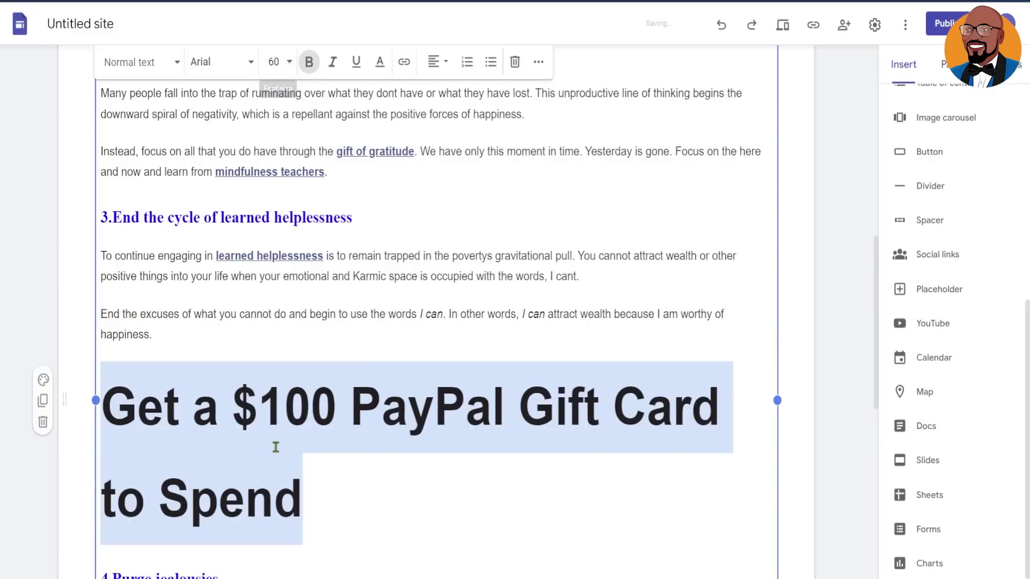
left_click(289, 61)
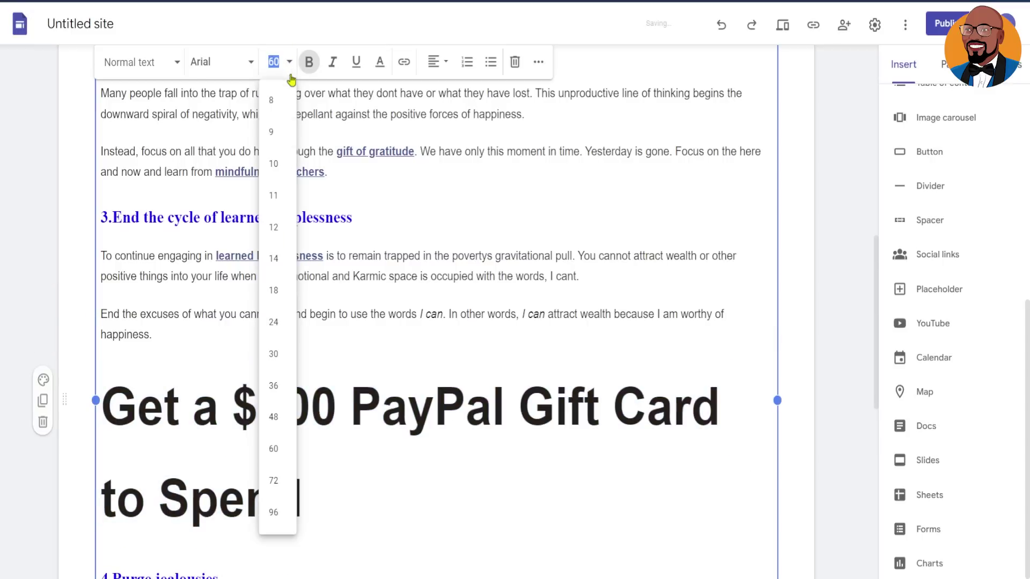
left_click(274, 398)
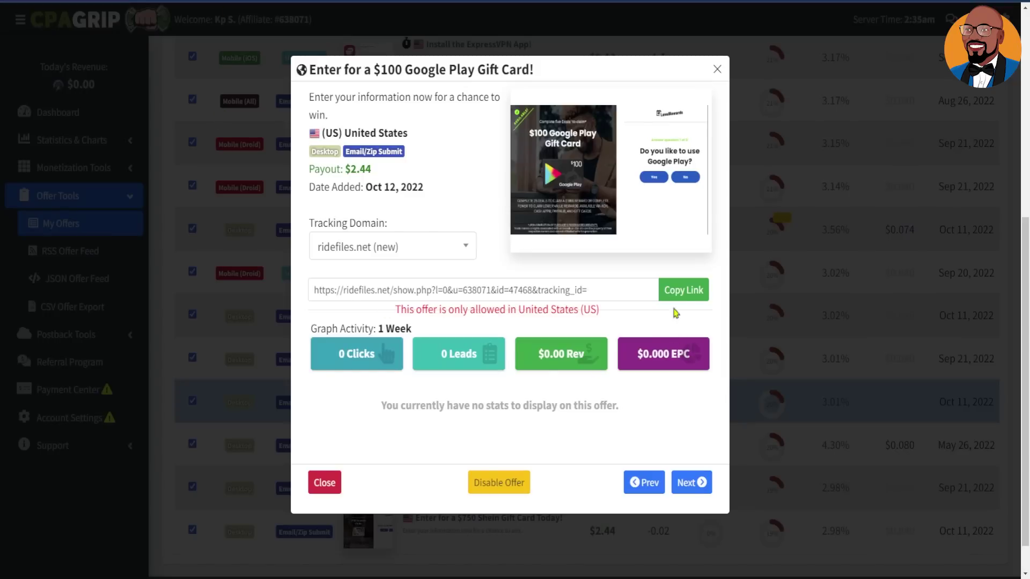
- Copy the Google Play offer's tracking link from CPAGrip and apply it as the gift card line's hyperlink in Google Sites
left_click(678, 292)
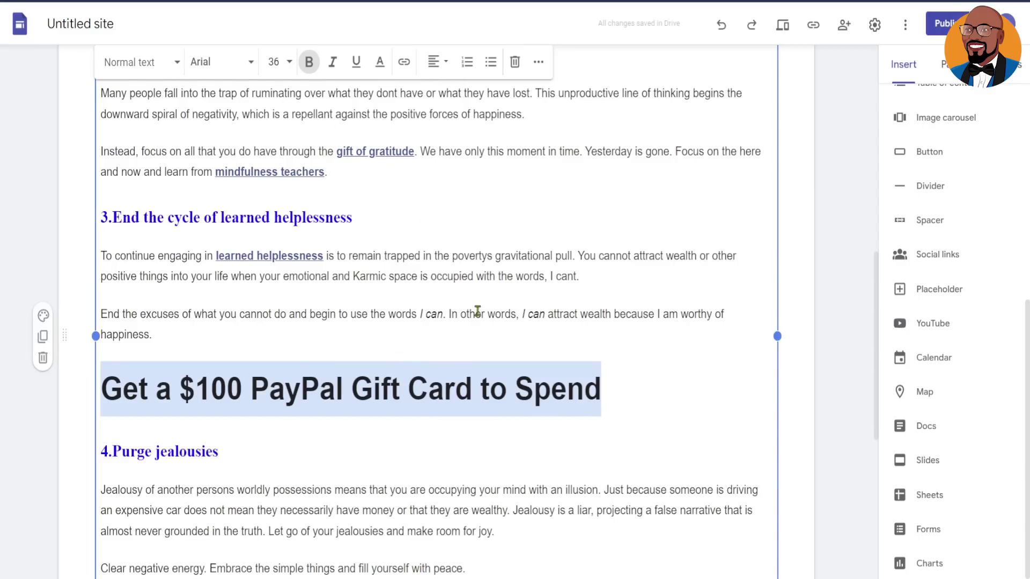
left_click(404, 63)
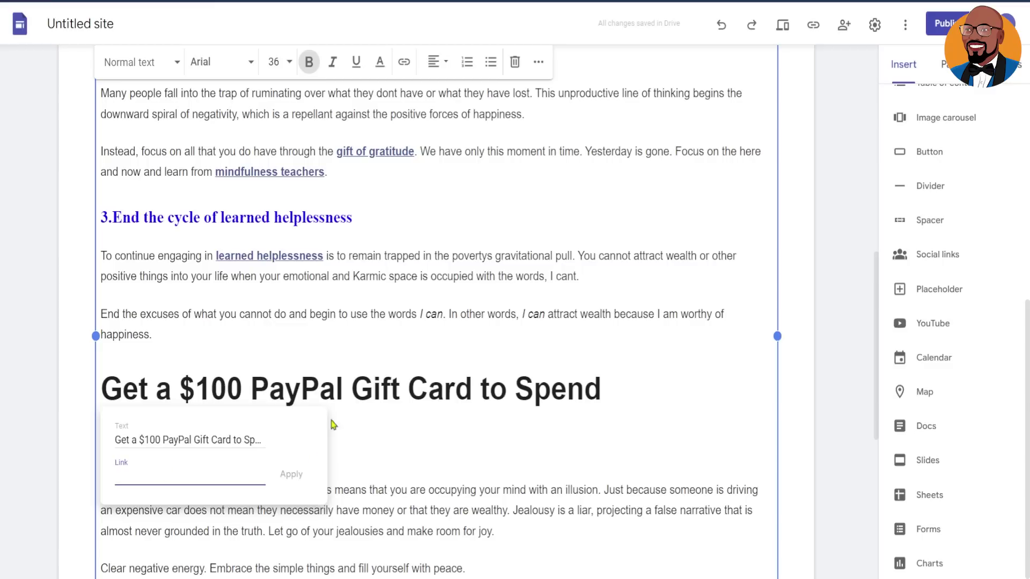
key("ctrl+v")
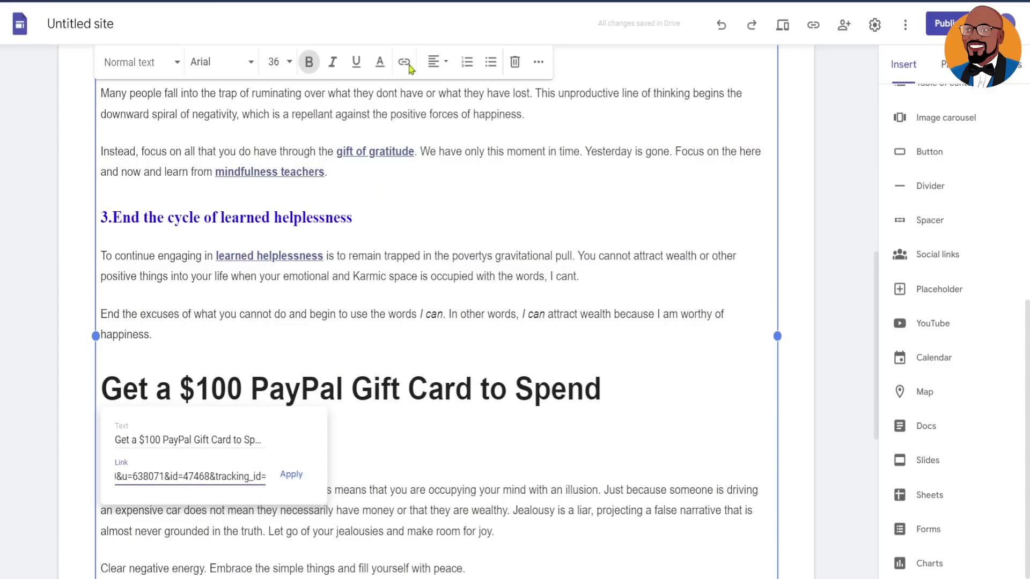
left_click(291, 474)
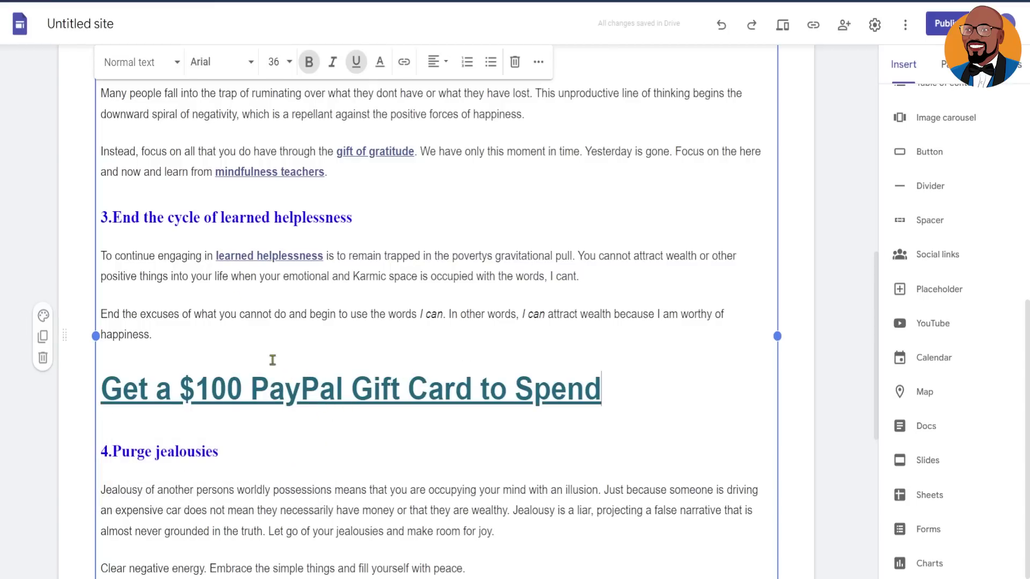
- Set the linked gift card line's font size to 30
left_click_drag(611, 391, 92, 385)
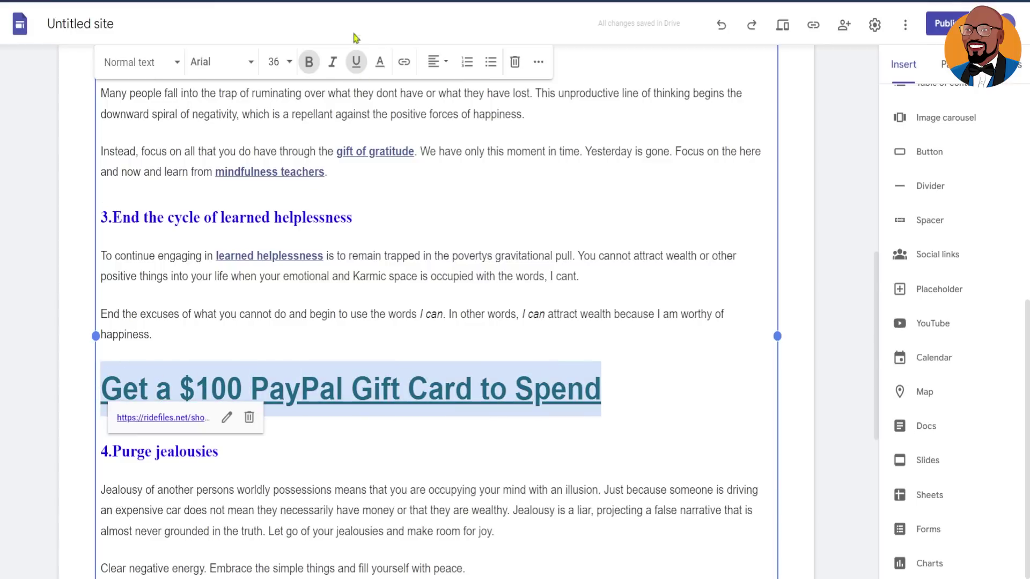
left_click(274, 62)
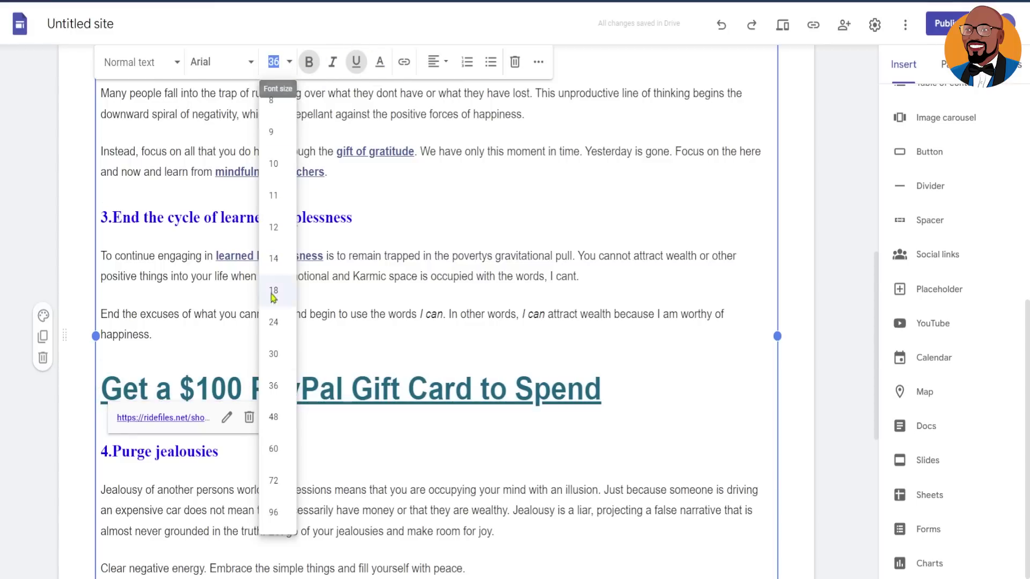
left_click(274, 394)
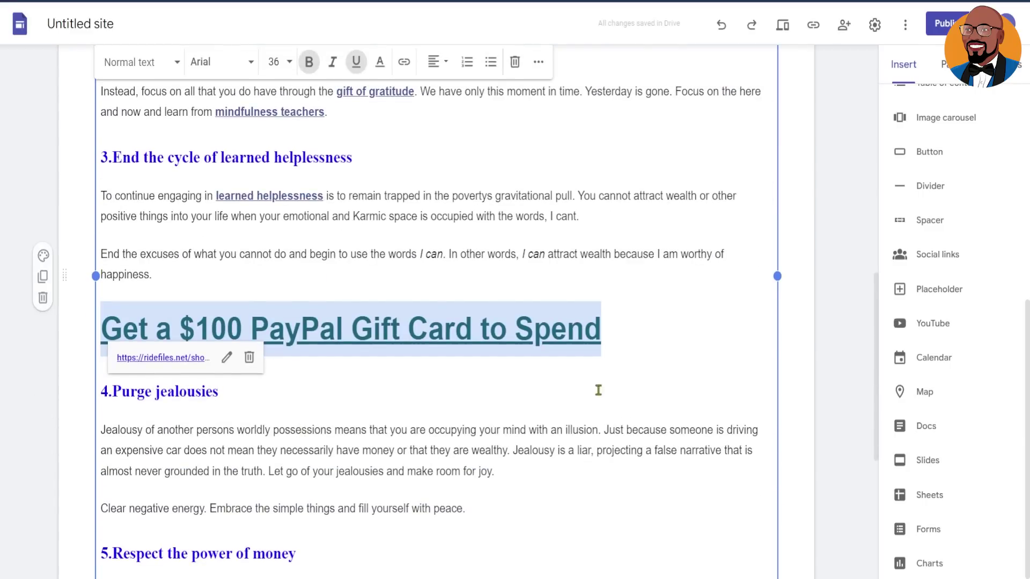
left_click(643, 333)
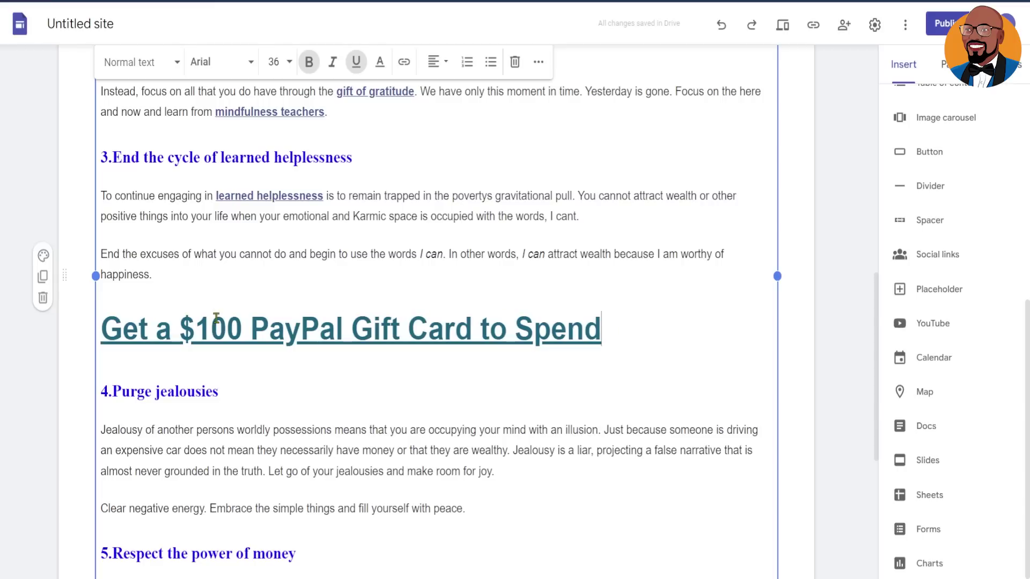
left_click_drag(609, 324, 97, 319)
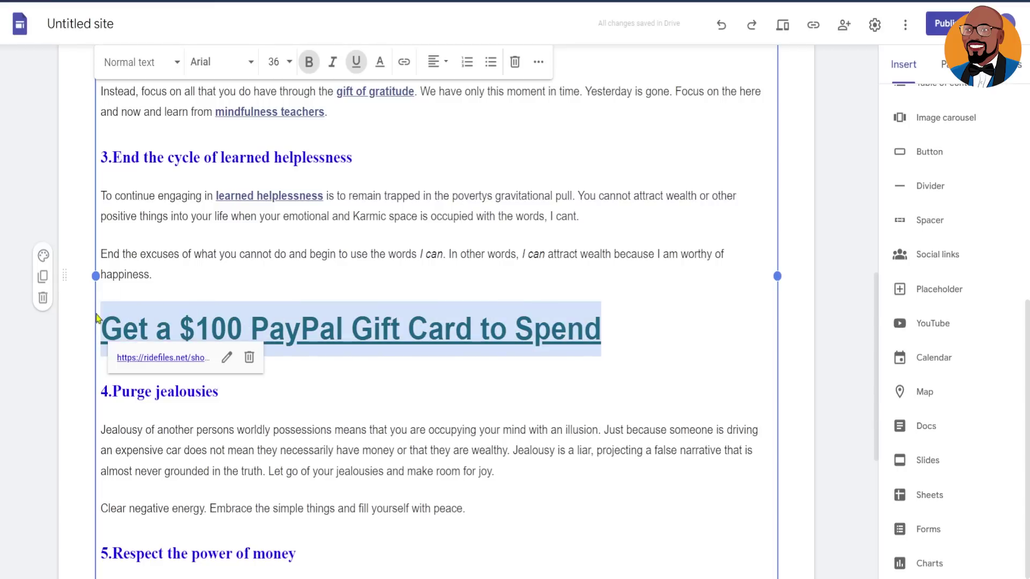
left_click(284, 64)
left_click(273, 354)
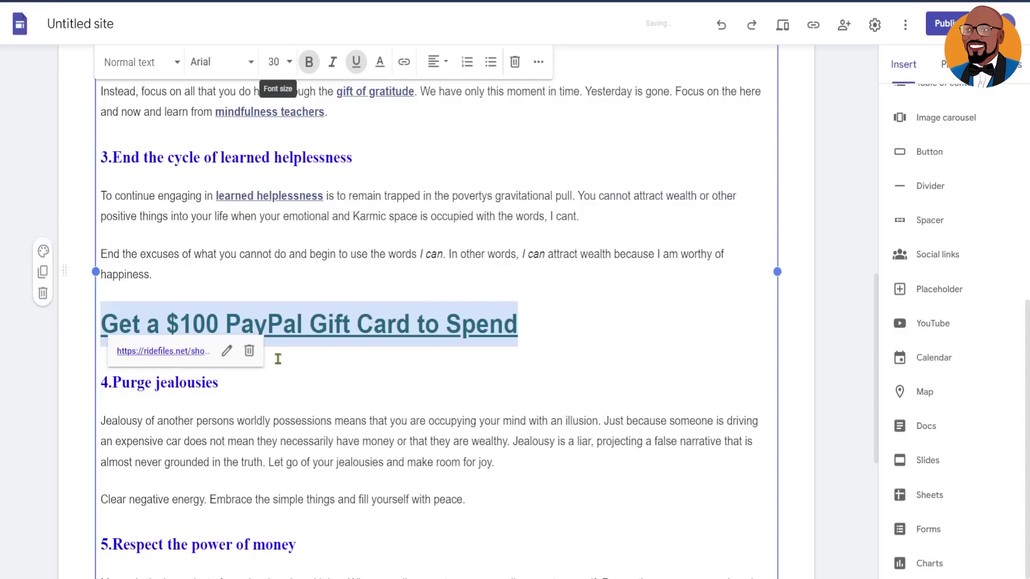
- Change the linked gift card line's text colour to blue #1155cc and deselect it
left_click_drag(542, 344, 123, 297)
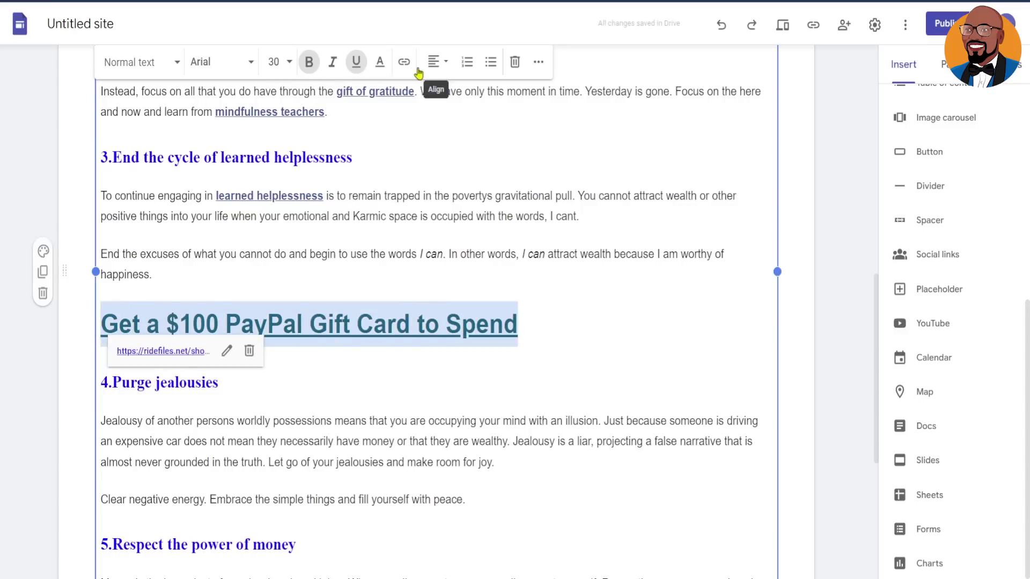
left_click(380, 61)
left_click(430, 220)
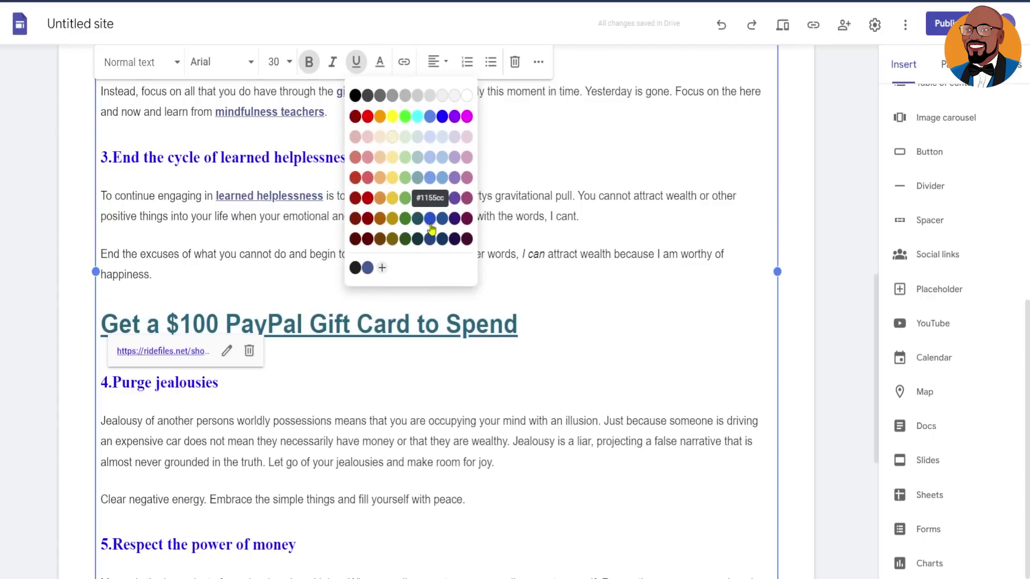
left_click(568, 321)
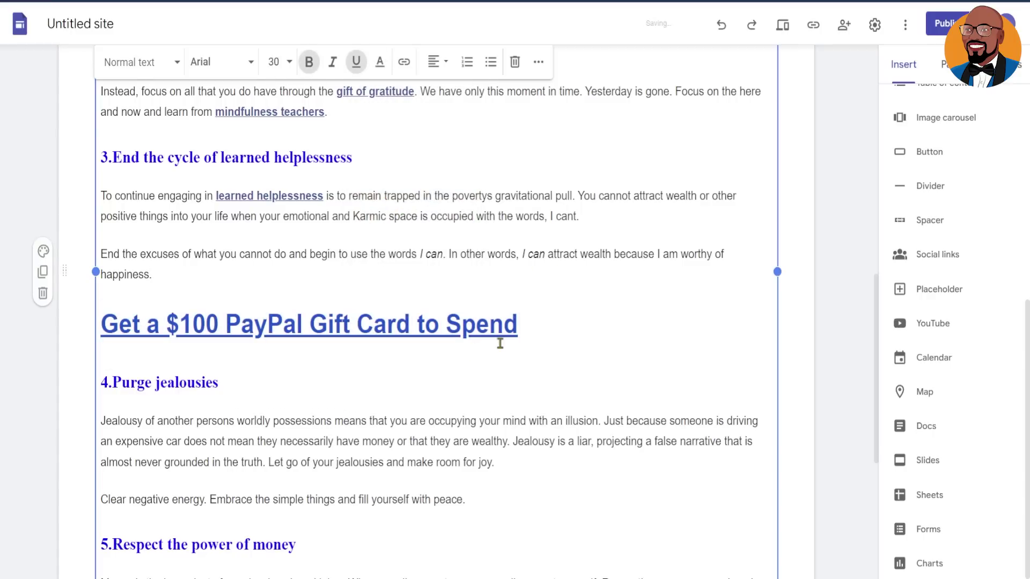
- Copy the linked line "Get a $100 PayPal Gift Card to Spend" and paste it on a new line at the article's end, after section 5
scroll(379, 416, "down", 5)
scroll(378, 416, "up", 12)
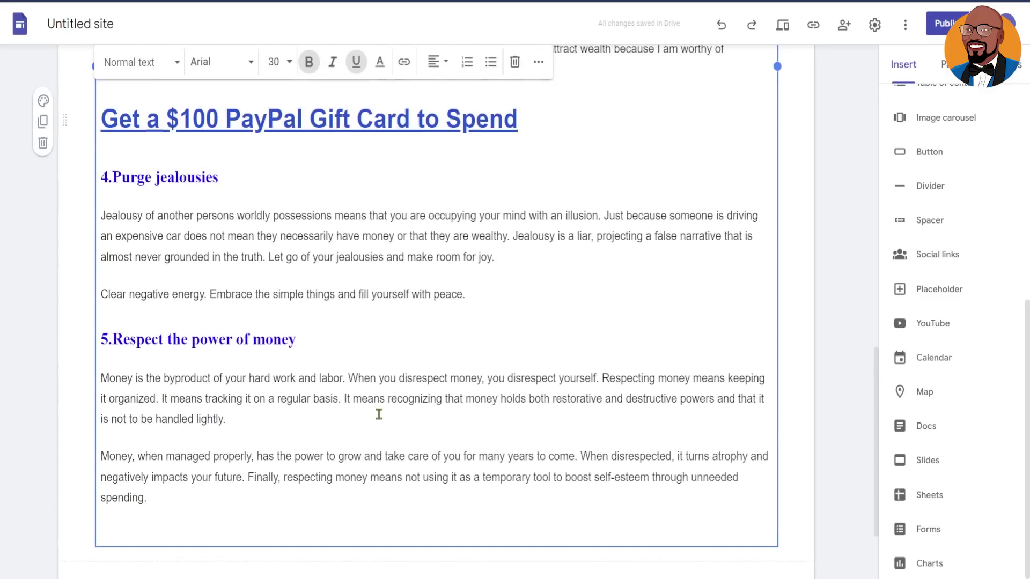
scroll(381, 408, "down", 7)
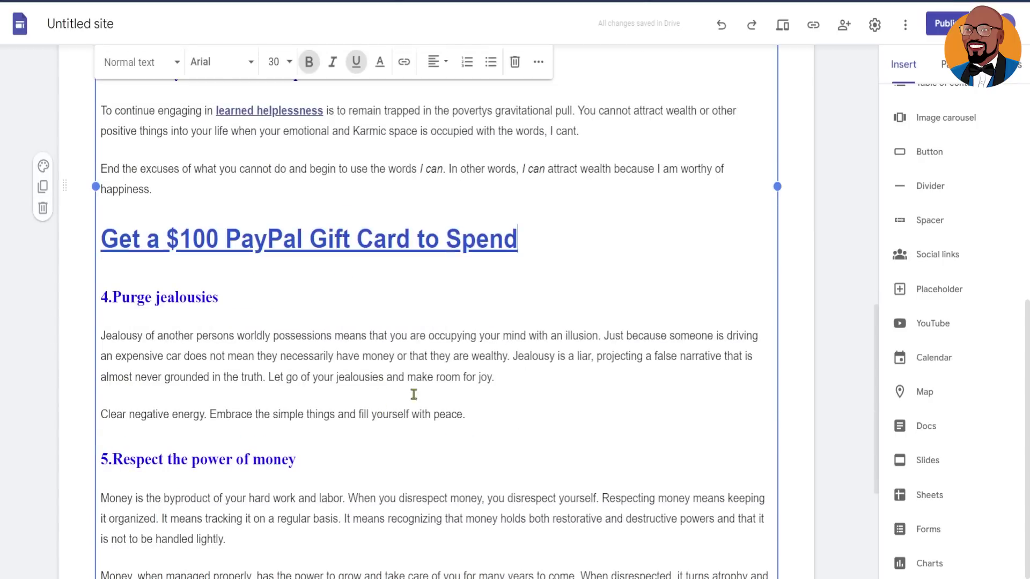
left_click_drag(556, 246, 99, 239)
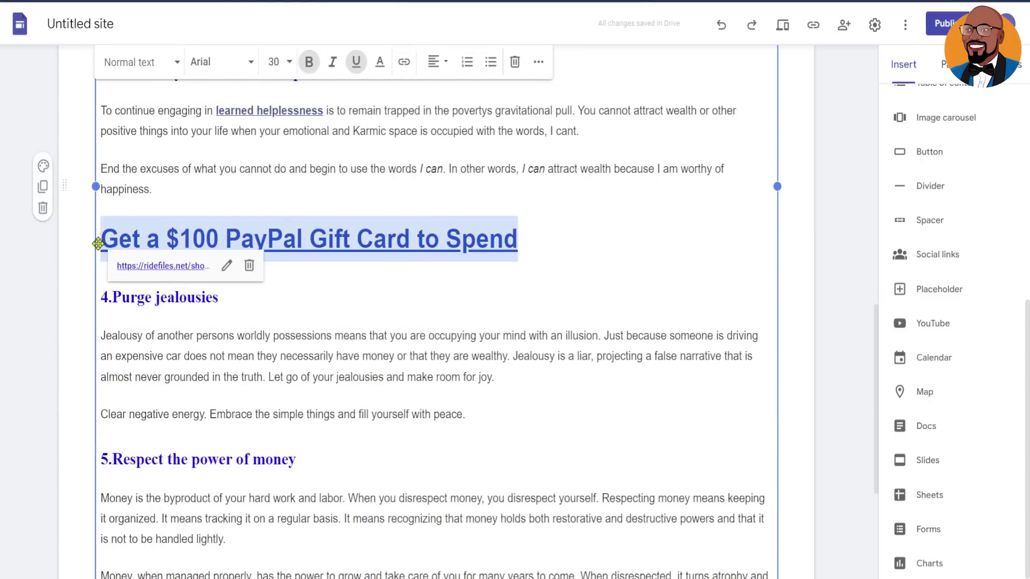
scroll(246, 340, "down", 4)
left_click(244, 404)
key("Return")
key("ctrl+v")
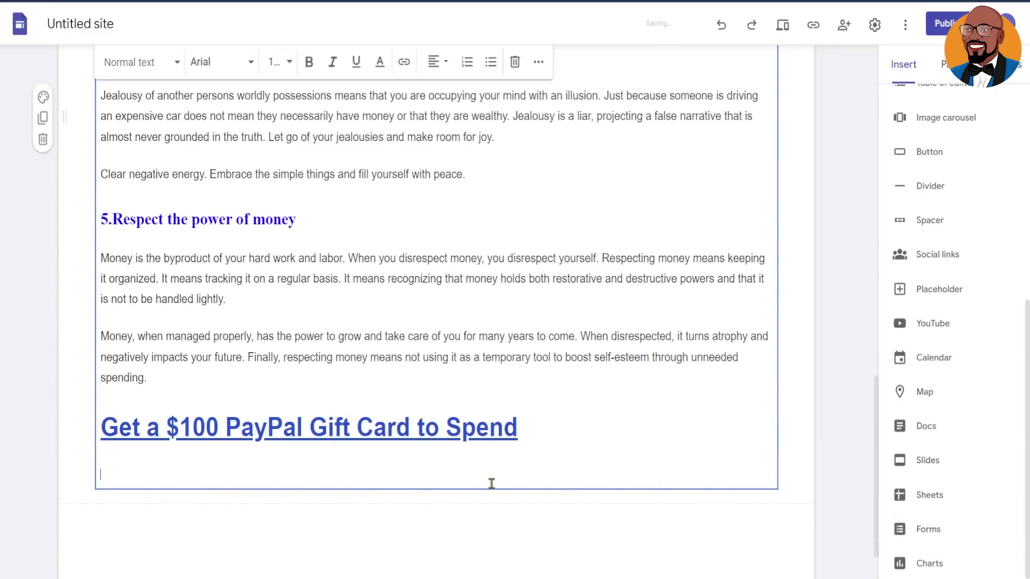
- Copy the words "PayPal Gift Card" from the linked line after section 3 and use them as the site document name
scroll(491, 486, "up", 20)
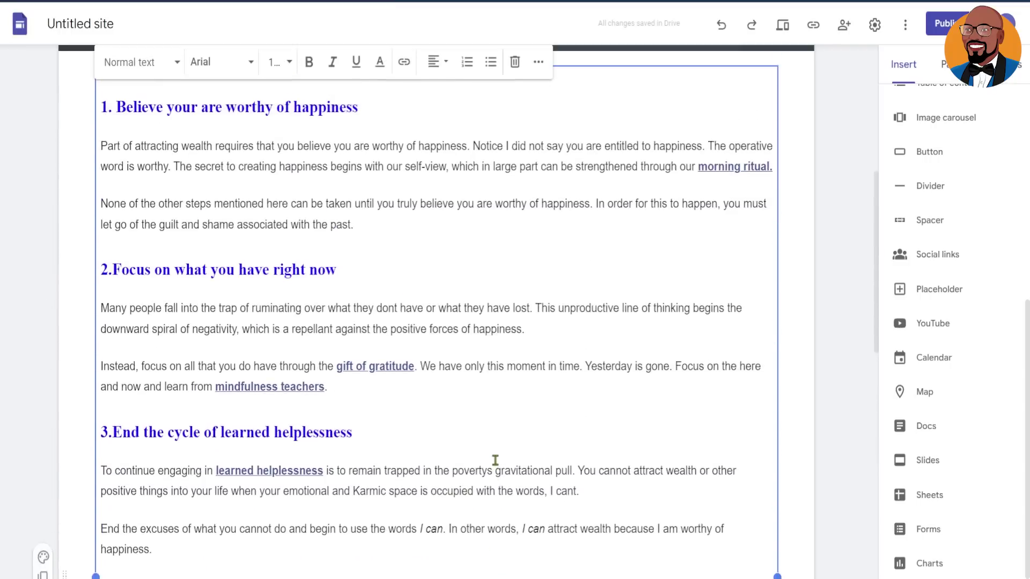
scroll(495, 459, "up", 3)
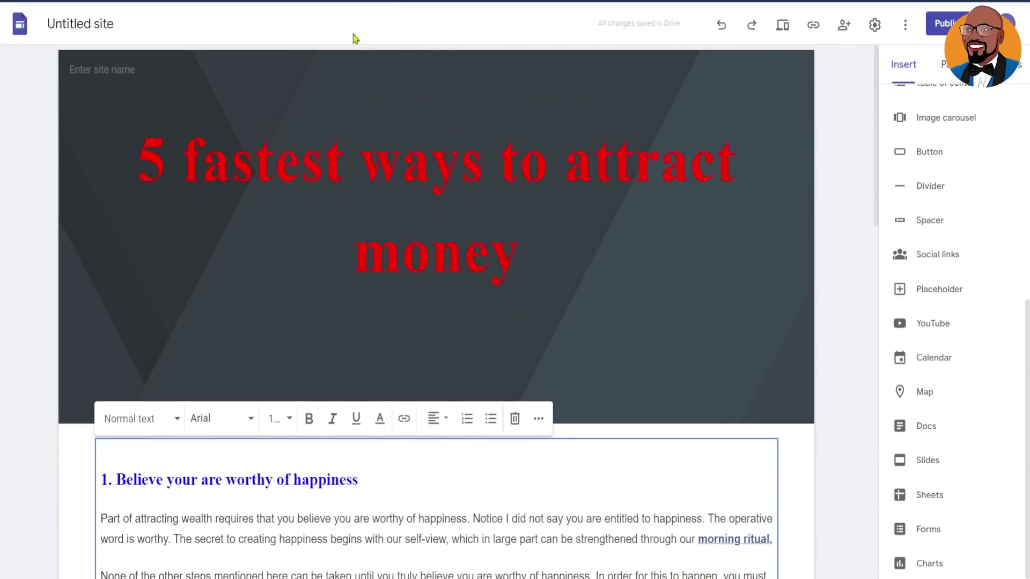
scroll(522, 397, "down", 5)
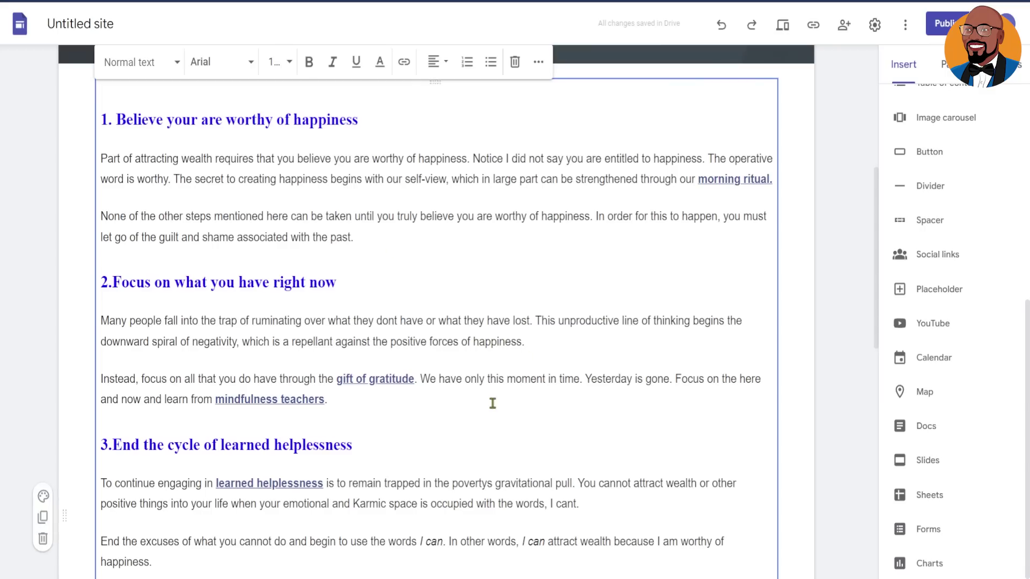
scroll(496, 400, "up", 2)
scroll(497, 400, "up", 3)
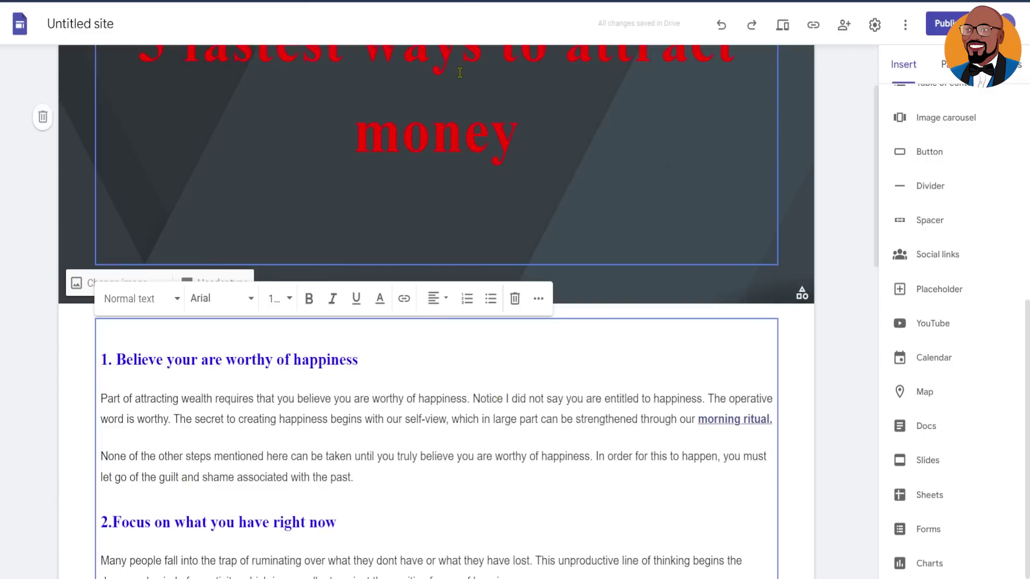
scroll(365, 357, "down", 7)
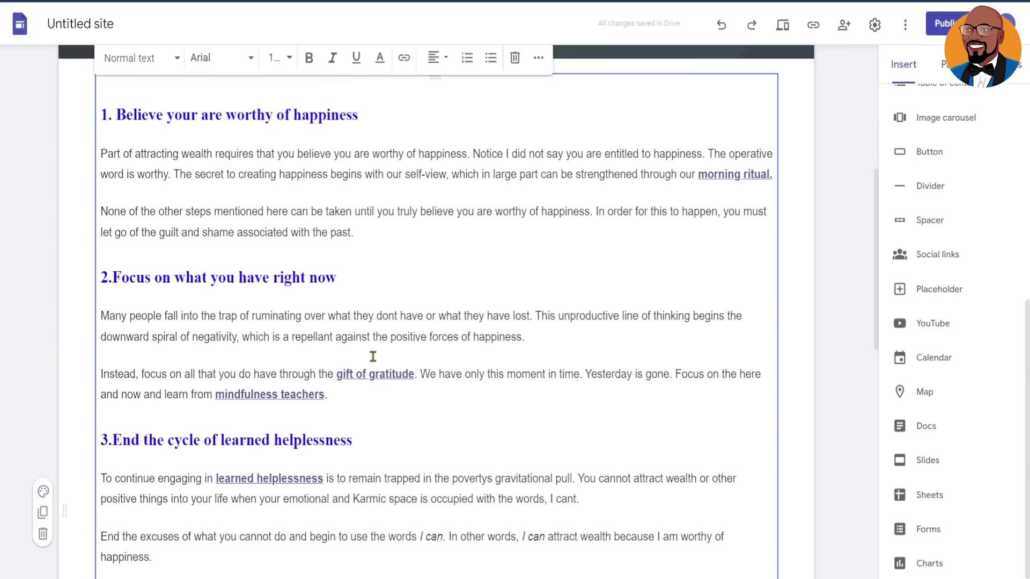
scroll(372, 351, "down", 2)
left_click_drag(225, 367, 409, 377)
key("ctrl+c")
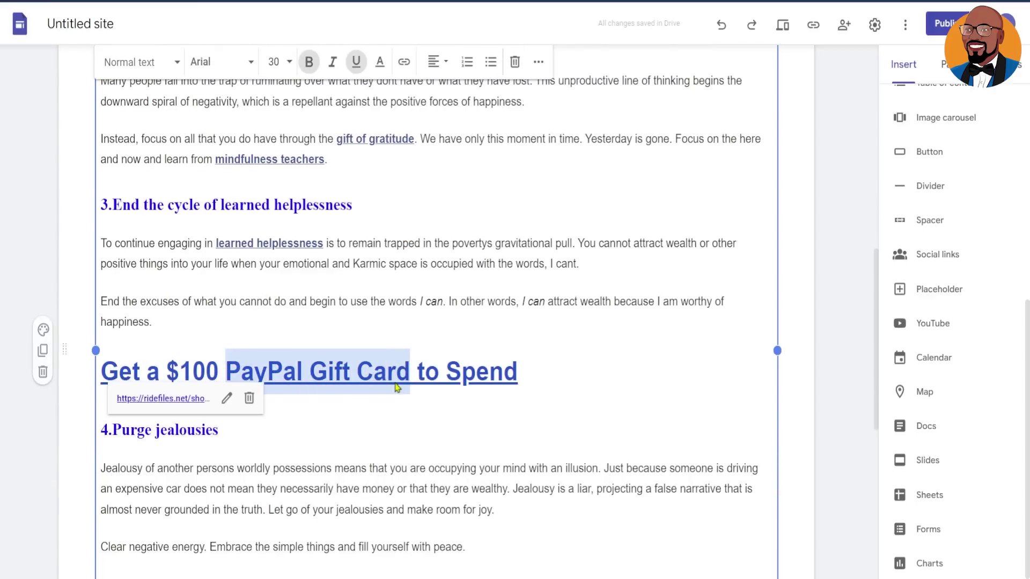
left_click(367, 410)
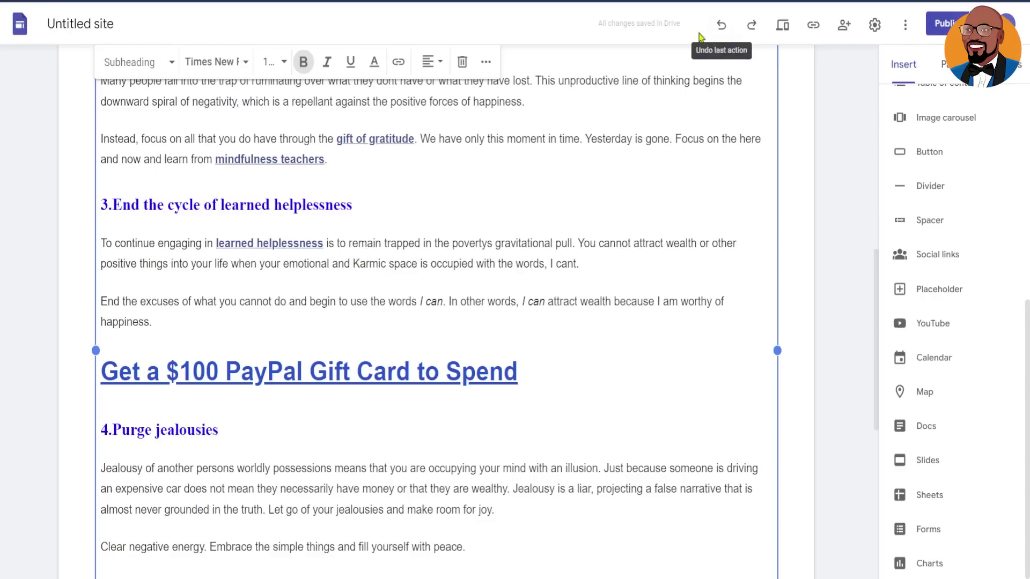
left_click(102, 24)
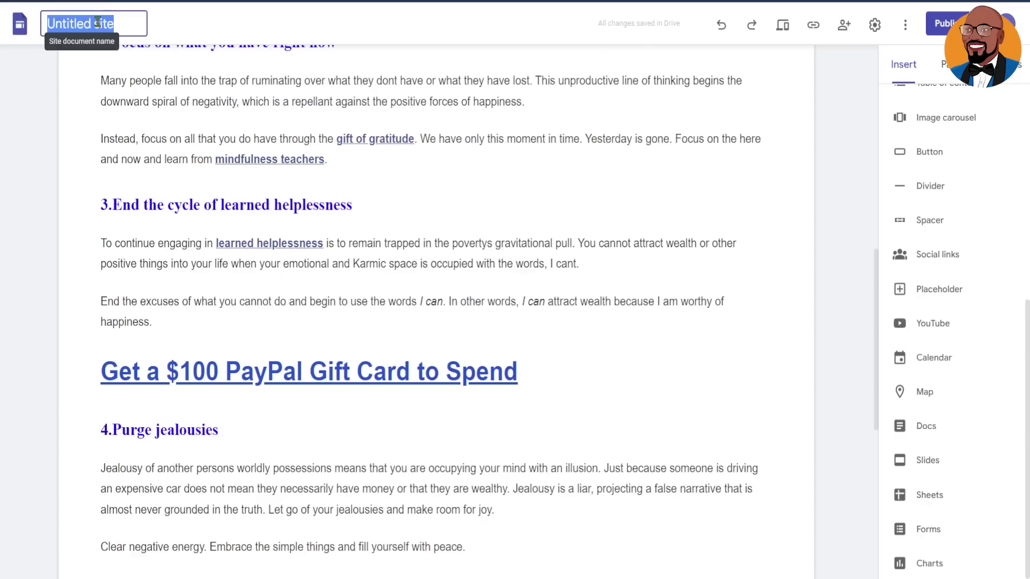
key("ctrl+v")
left_click(553, 30)
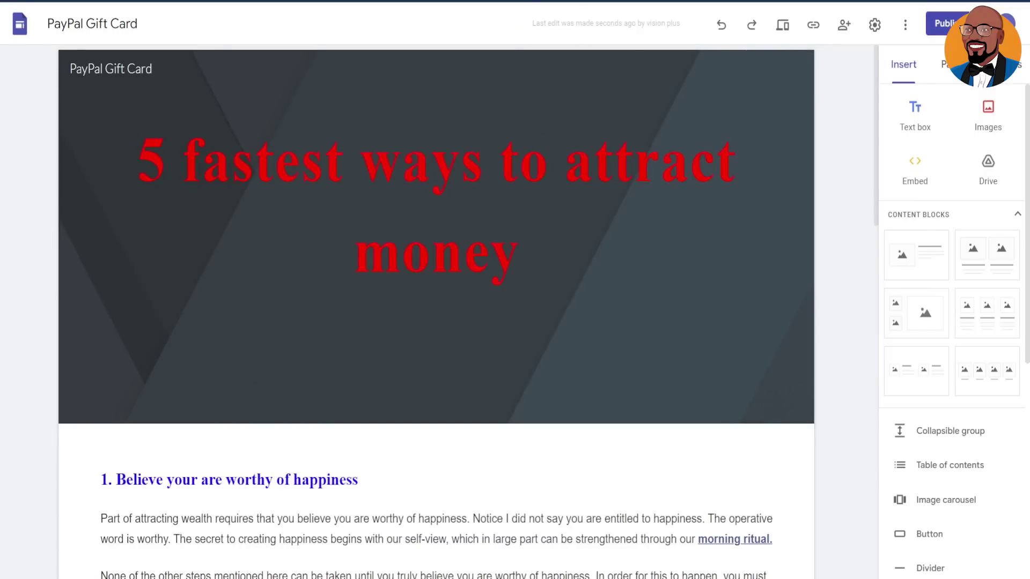
- Review the draft's changes against the currently published version and publish the site
left_click(935, 24)
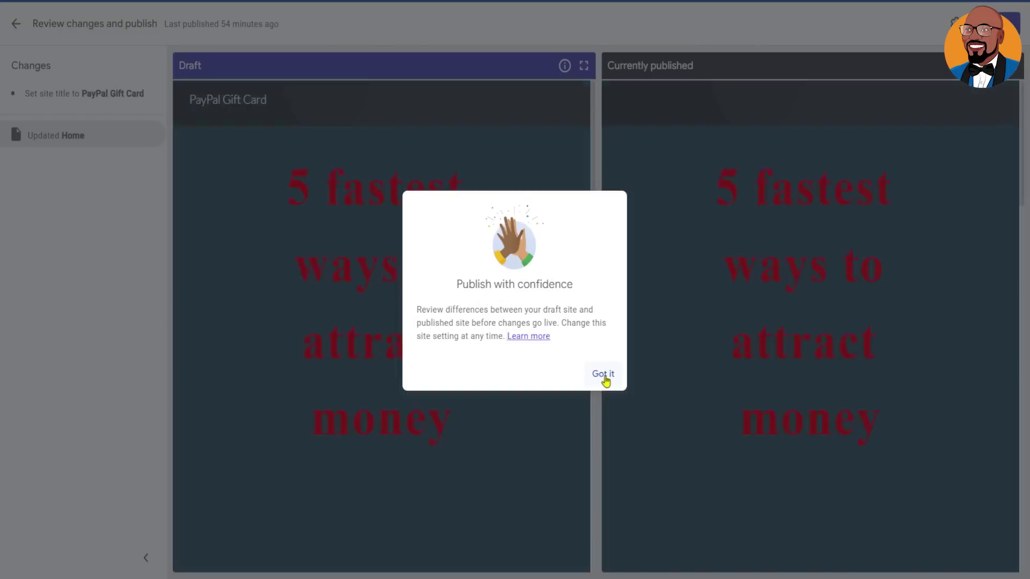
left_click(606, 378)
scroll(459, 389, "down", 15)
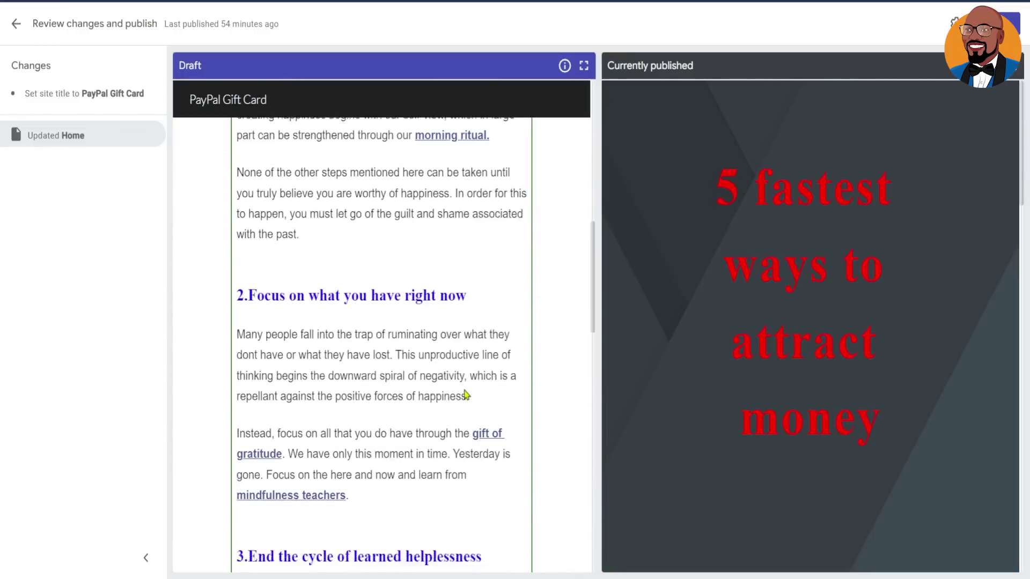
scroll(455, 424, "down", 8)
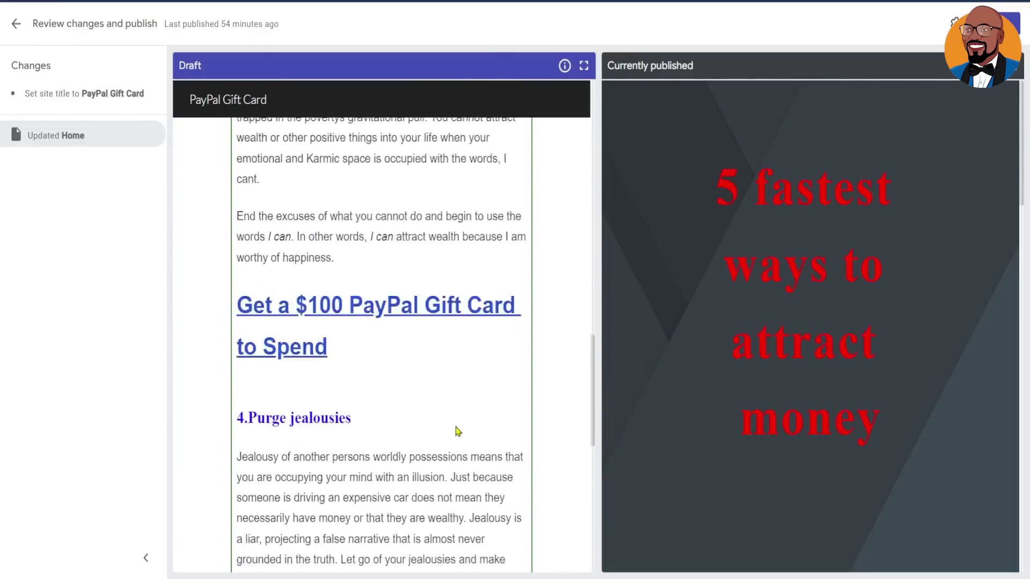
left_click(1005, 23)
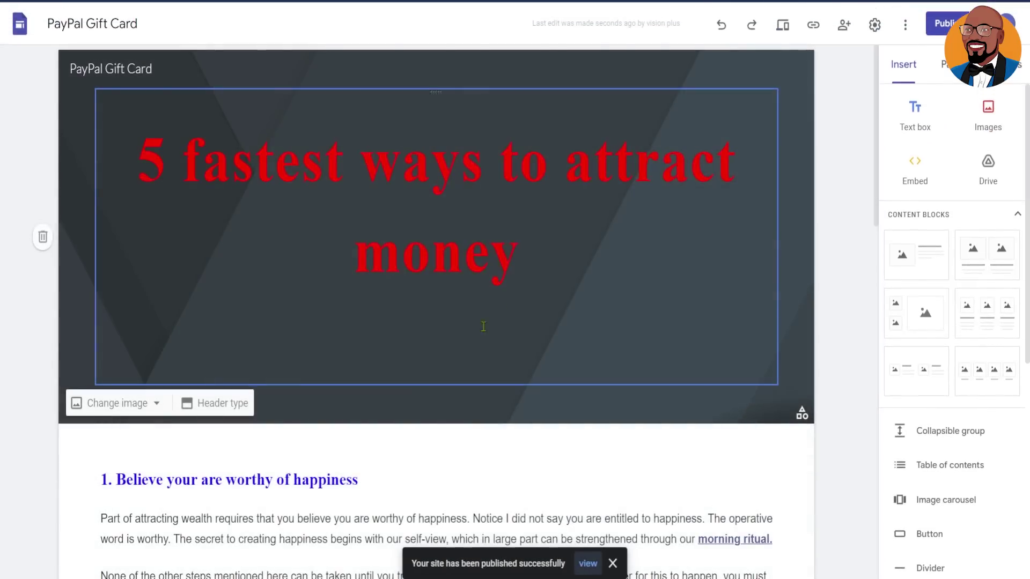
- Open the published site and check the article with its gift card links from start to end
scroll(562, 470, "down", 4)
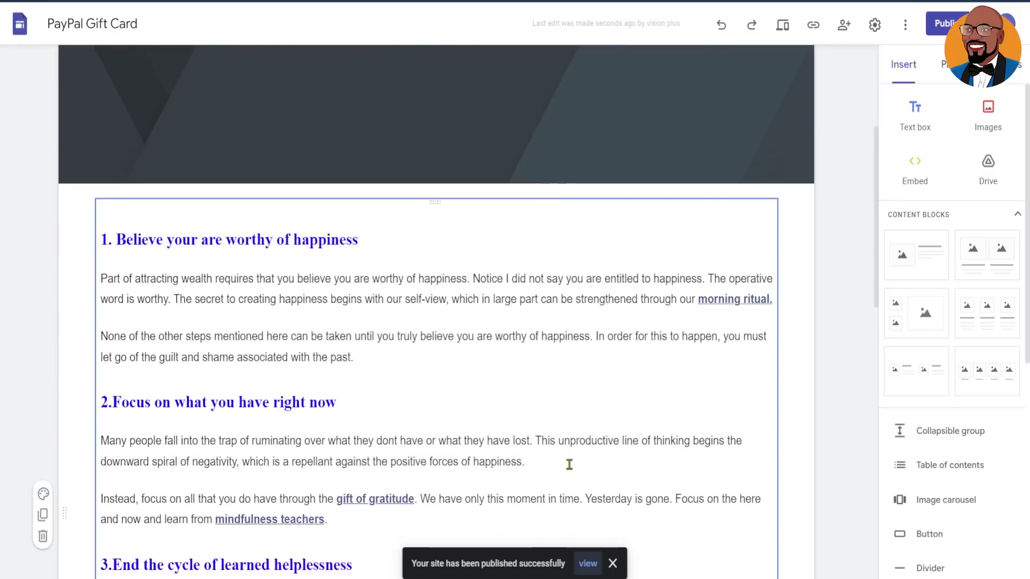
left_click(588, 564)
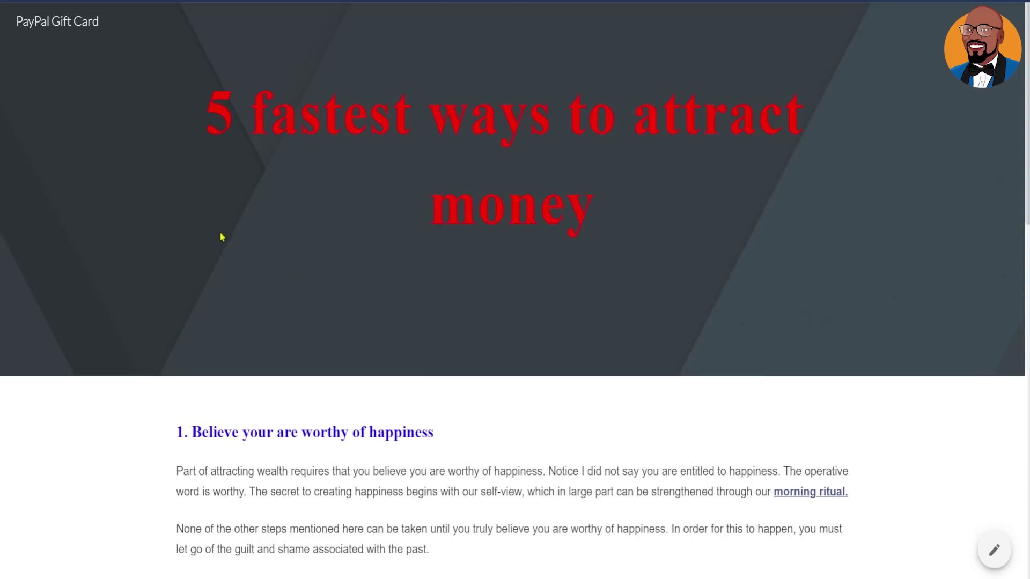
scroll(311, 315, "down", 20)
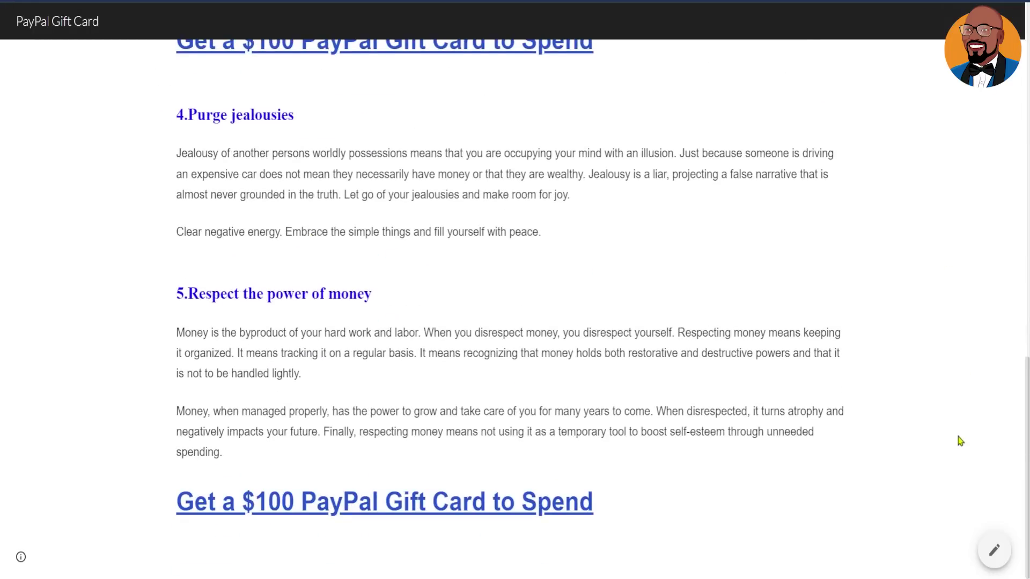
scroll(960, 437, "up", 20)
scroll(959, 416, "down", 4)
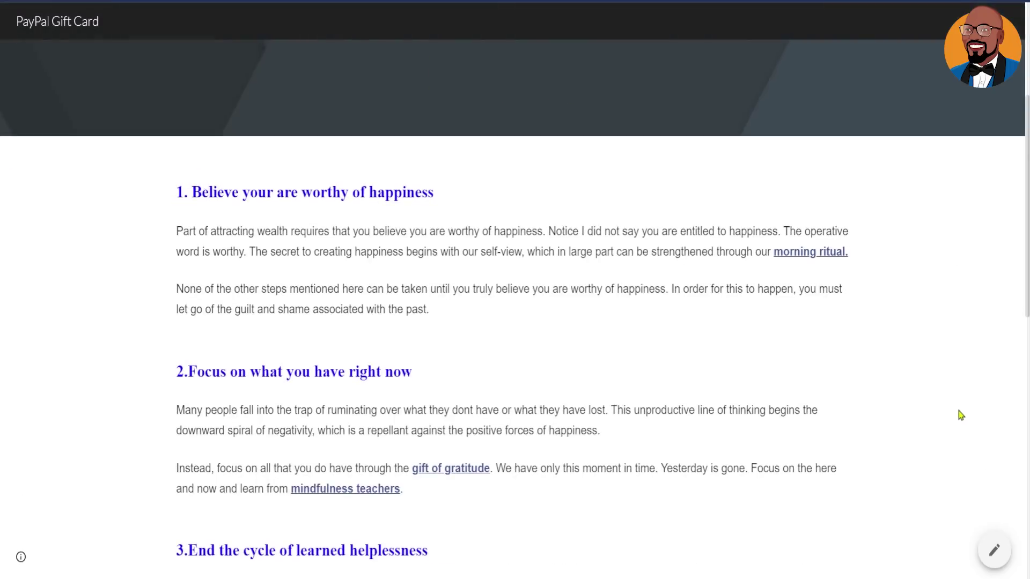
scroll(922, 414, "down", 5)
scroll(602, 370, "up", 2)
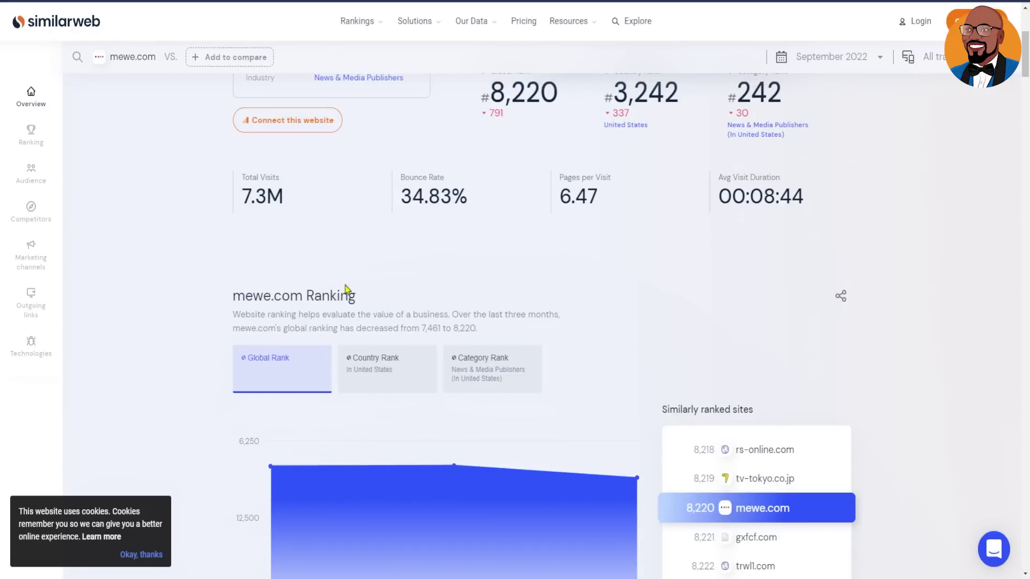
- Switch to Similarweb and examine mewe.com's total visits and ranking figures
scroll(346, 290, "up", 5)
left_click_drag(236, 158, 375, 158)
left_click_drag(244, 442, 276, 438)
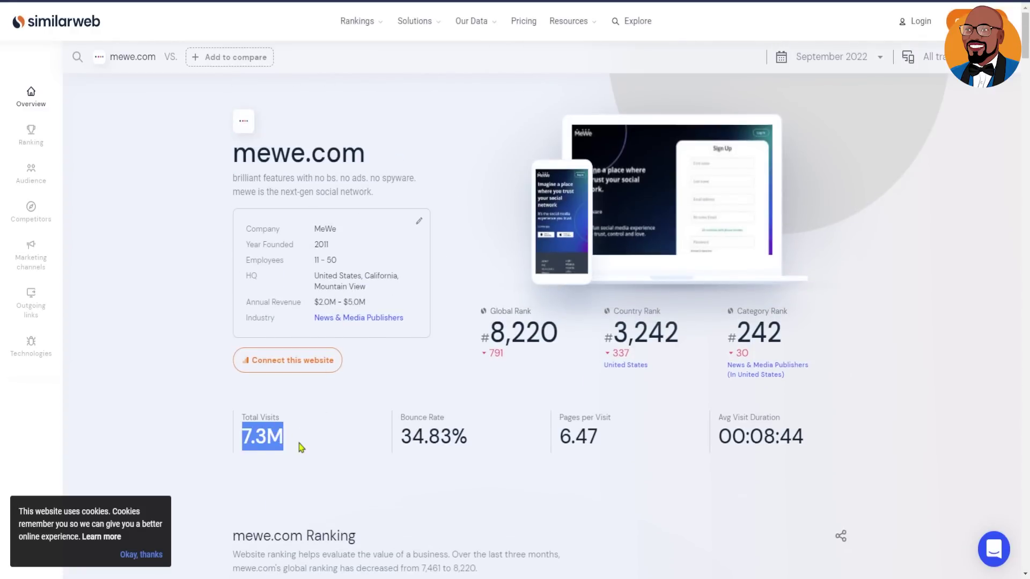
left_click(299, 443)
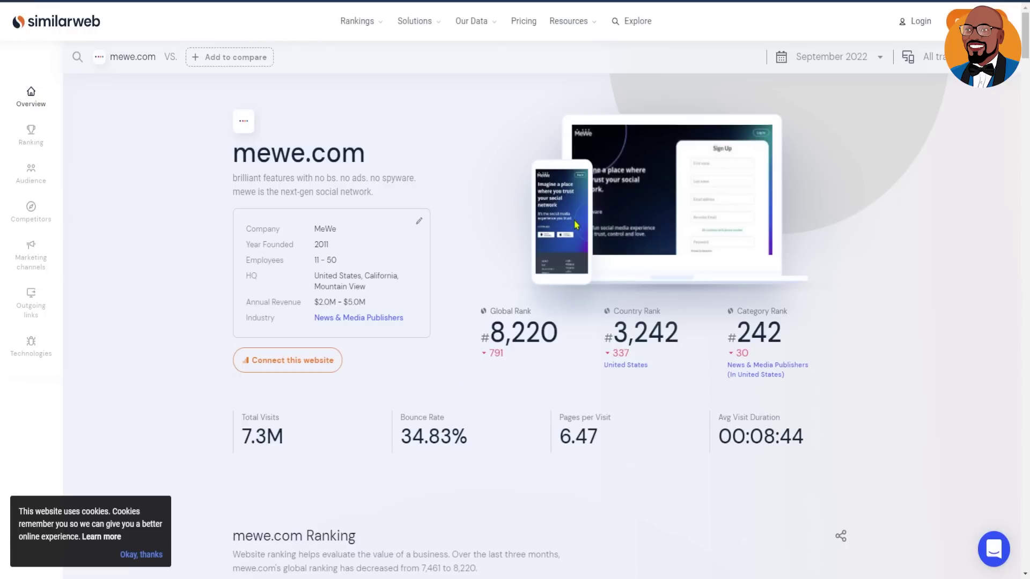
scroll(512, 523, "down", 6)
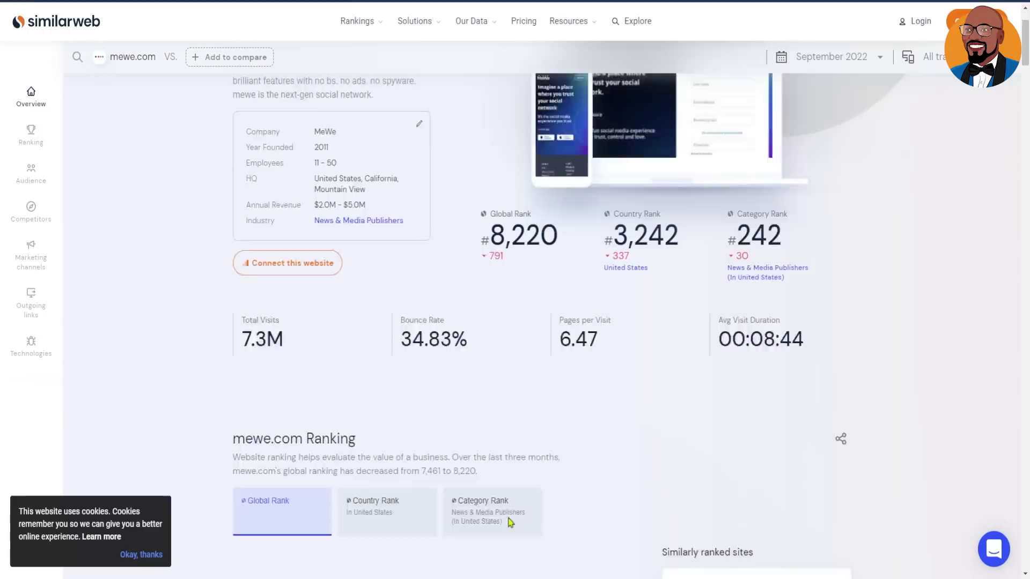
scroll(517, 499, "up", 6)
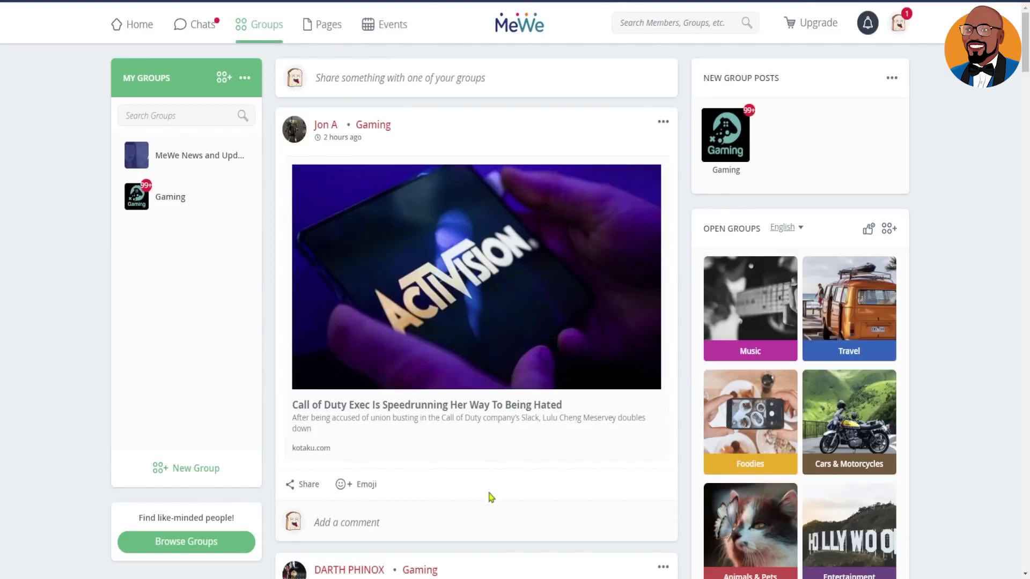
- Look through the Groups feed, the Home news feed and the Gaming group chat on MeWe
scroll(432, 433, "down", 4)
scroll(432, 434, "up", 4)
left_click(138, 33)
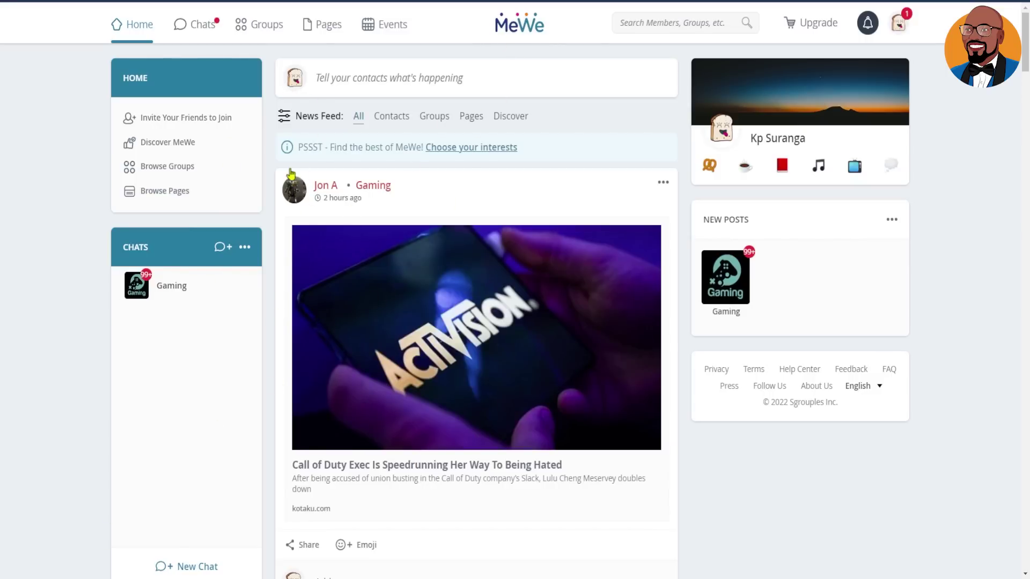
scroll(384, 545, "down", 2)
scroll(384, 545, "up", 2)
left_click(201, 23)
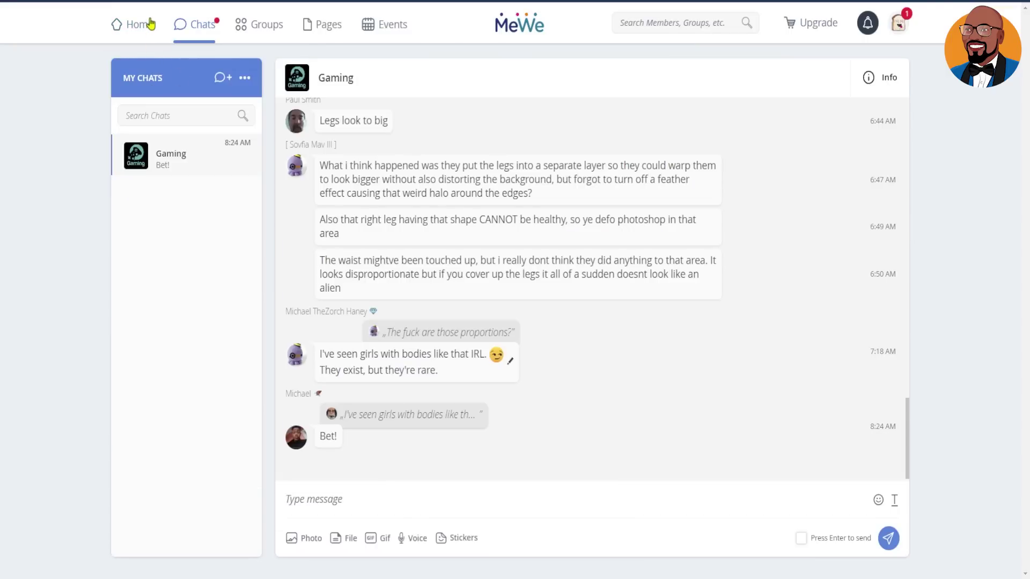
- Return to MeWe's Home feed and examine the posts shared in the Gaming group
left_click(144, 24)
scroll(406, 545, "down", 1)
scroll(406, 546, "down", 15)
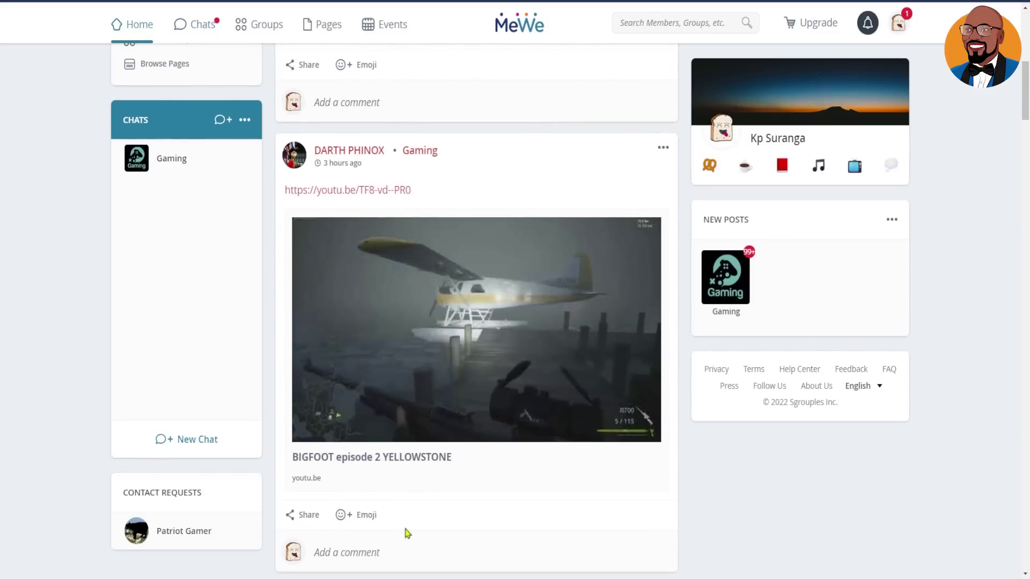
scroll(403, 526, "down", 3)
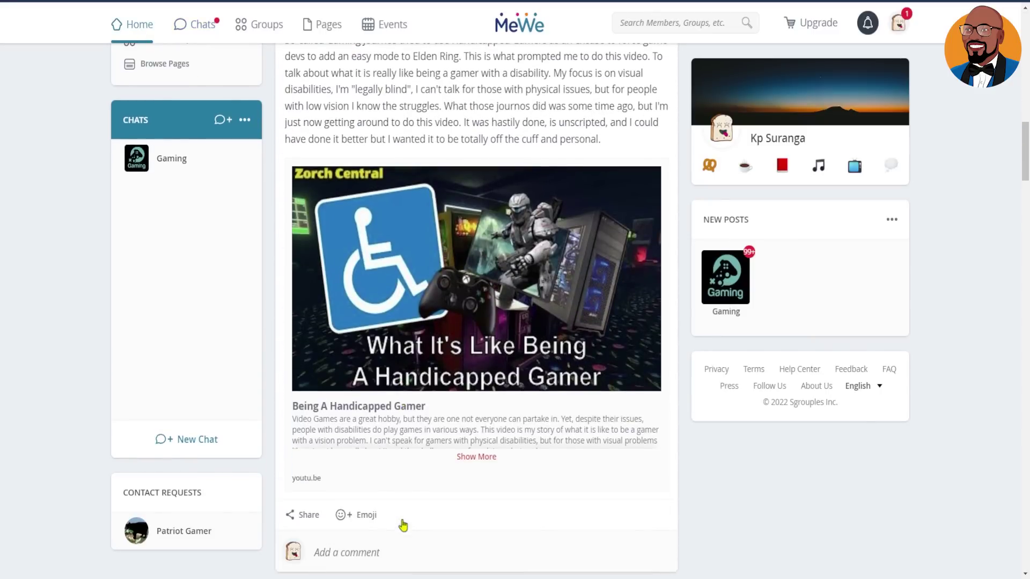
scroll(402, 515, "down", 5)
scroll(401, 516, "down", 4)
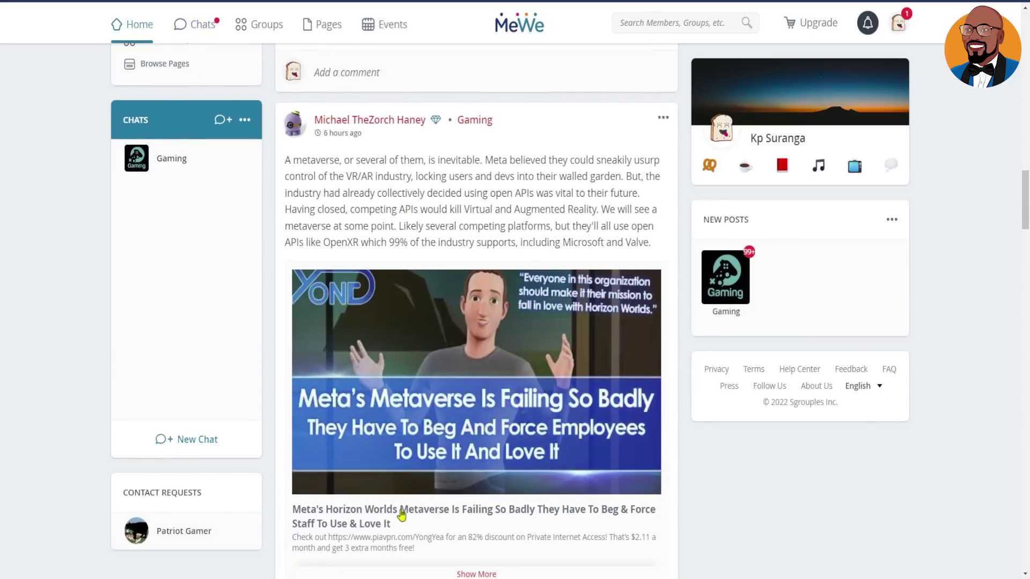
scroll(398, 506, "down", 10)
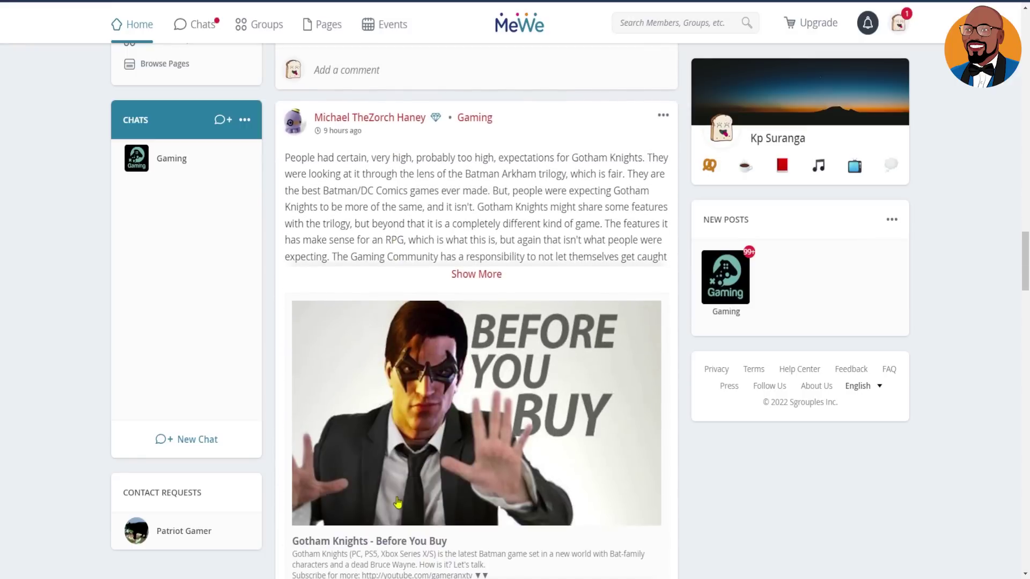
scroll(397, 502, "up", 9)
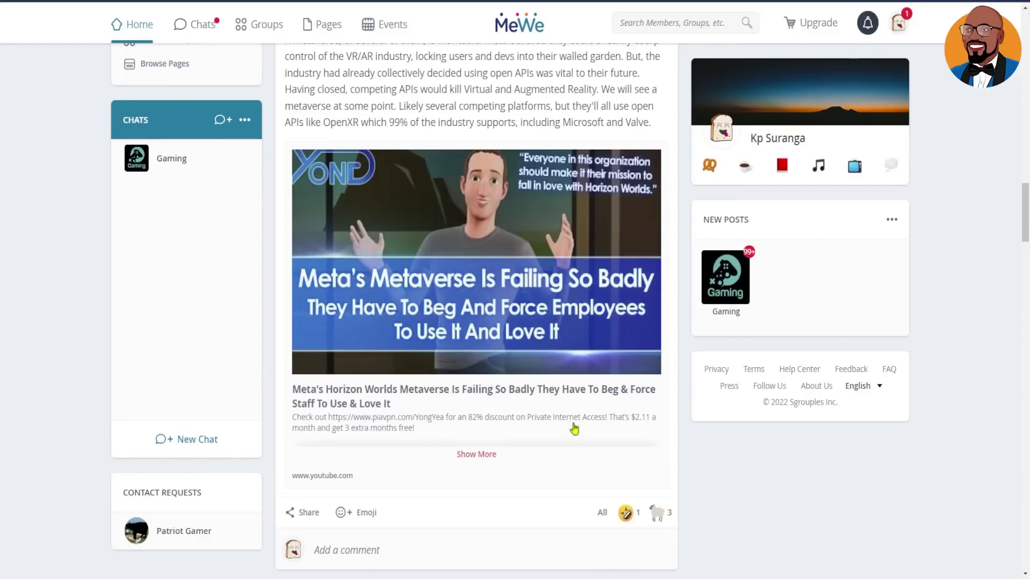
scroll(581, 503, "up", 2)
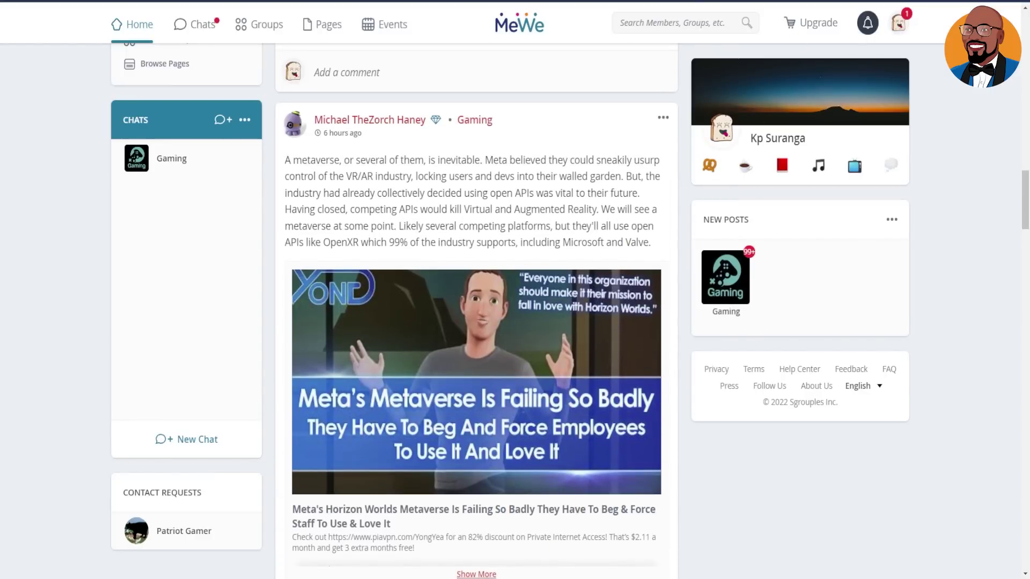
scroll(538, 562, "up", 15)
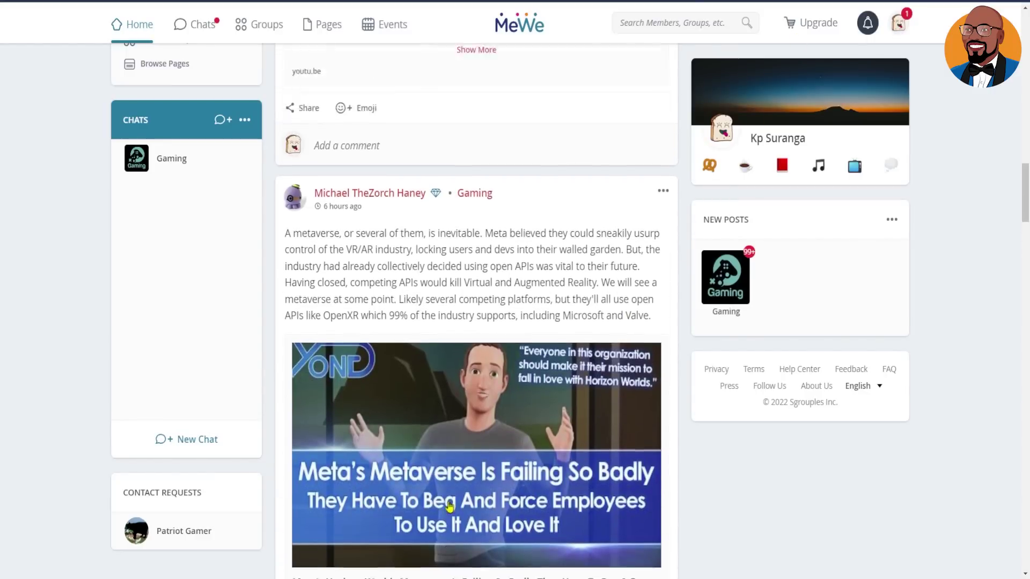
- Return to the start of the Home feed and open the MeWe Groups page
scroll(446, 479, "up", 10)
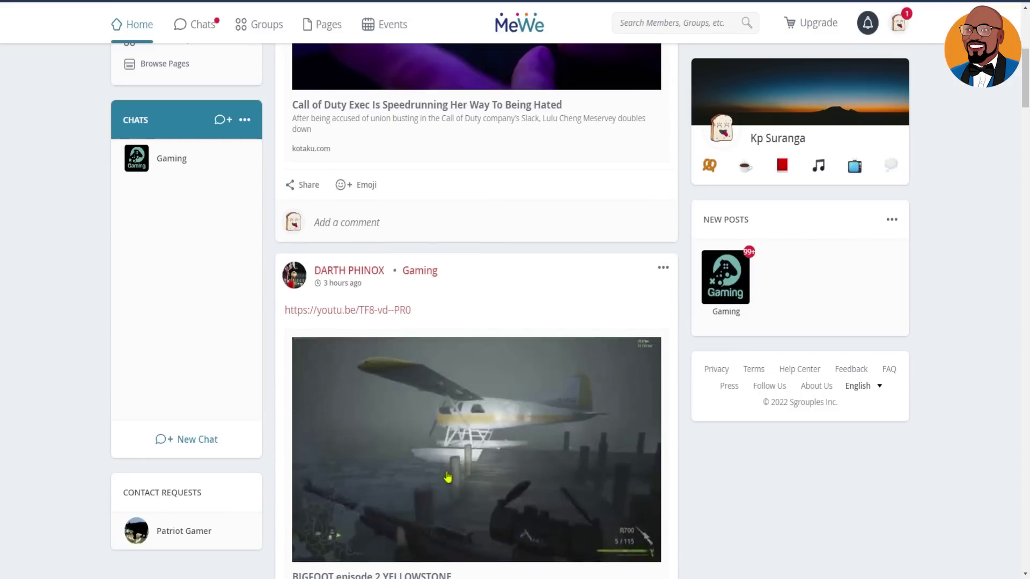
left_click(266, 24)
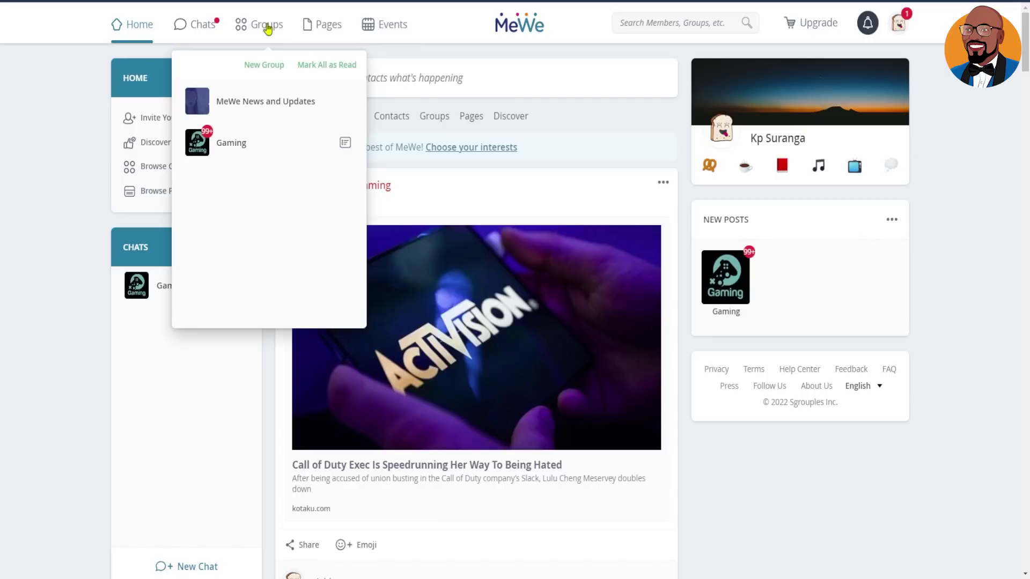
left_click(257, 63)
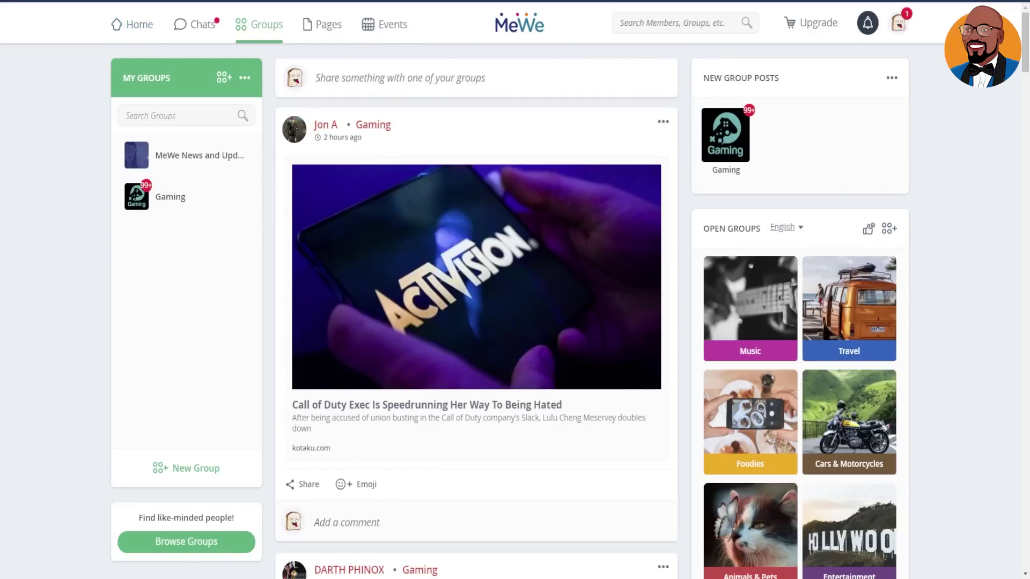
- Try searching MeWe for "law of attraction"
left_click(652, 22)
type("law of attrac")
type("tioooooooon")
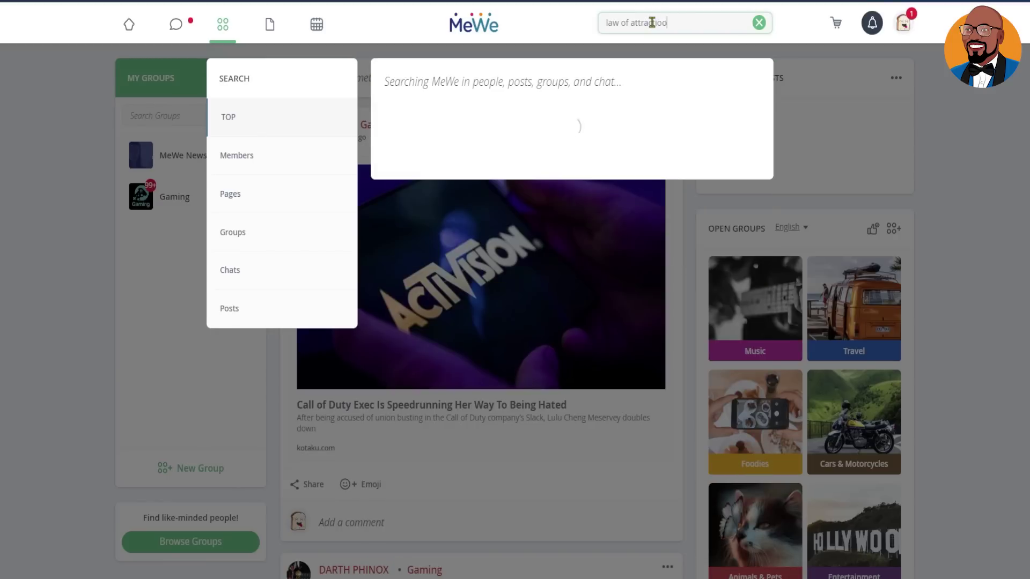
- Search MeWe for "money", limit the results to groups, and look through the matching groups and their member counts
key("ctrl+a")
type("mon")
left_click(234, 236)
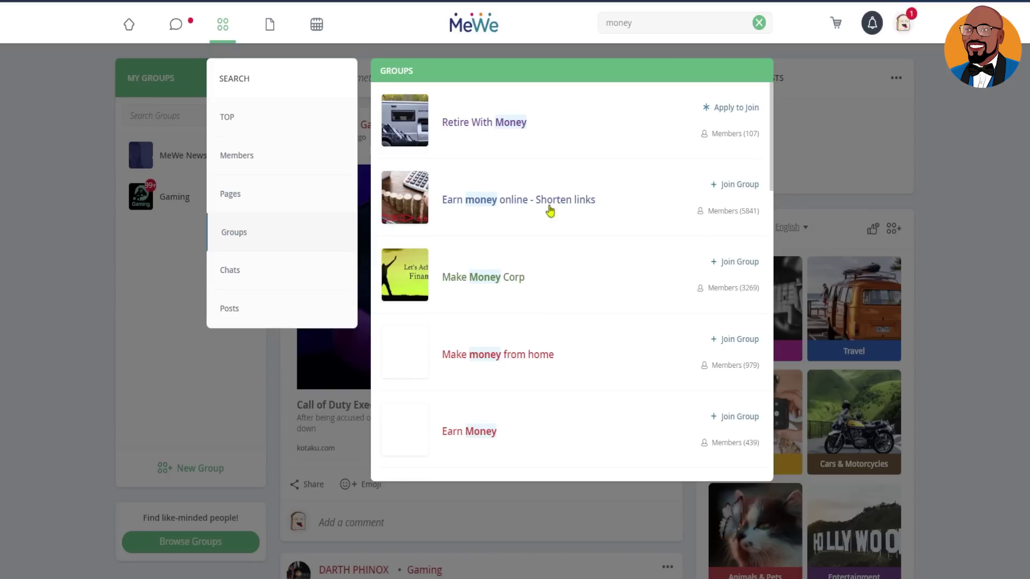
scroll(664, 317, "down", 2)
scroll(752, 313, "down", 2)
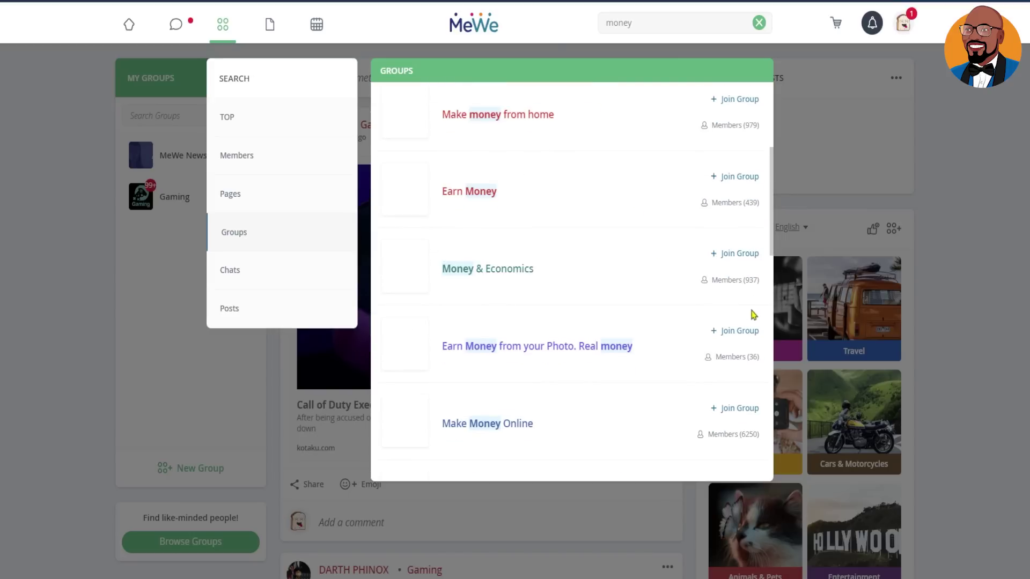
scroll(660, 346, "down", 4)
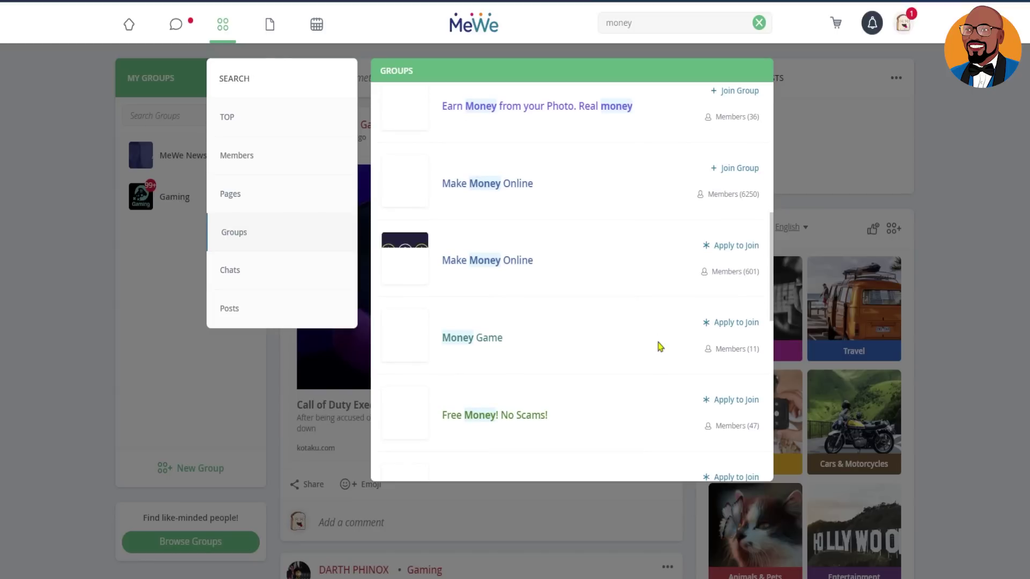
scroll(659, 346, "down", 2)
scroll(659, 346, "down", 2)
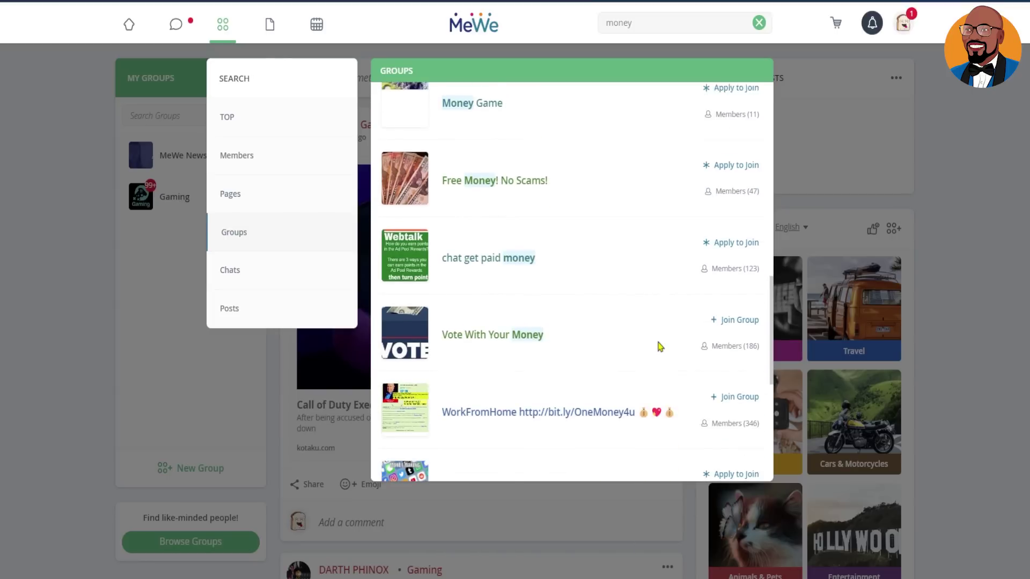
scroll(659, 347, "up", 10)
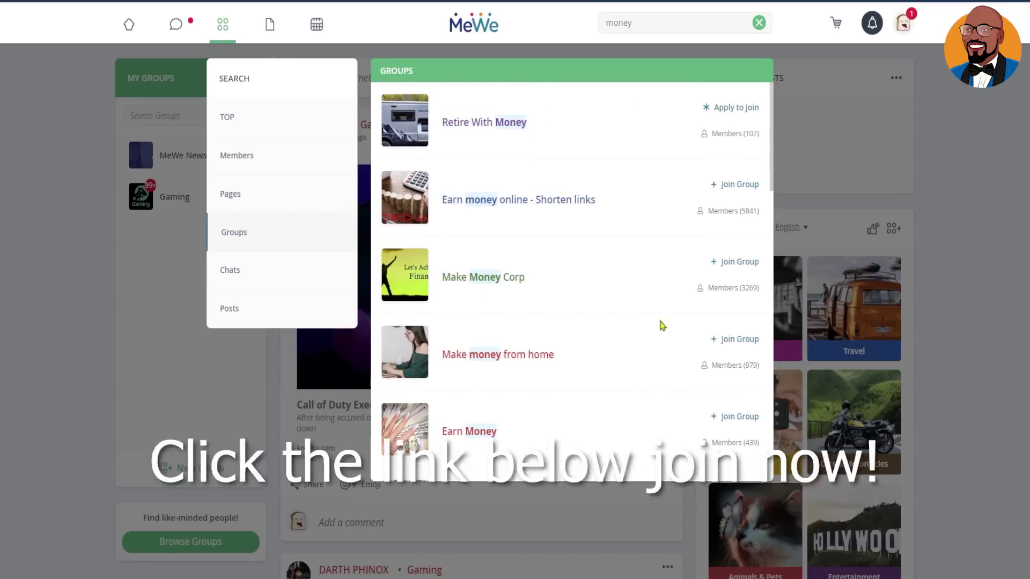
- Join the group "Earn money online - Shorten links" and finish its profile setup with the introduction left blank
left_click(543, 214)
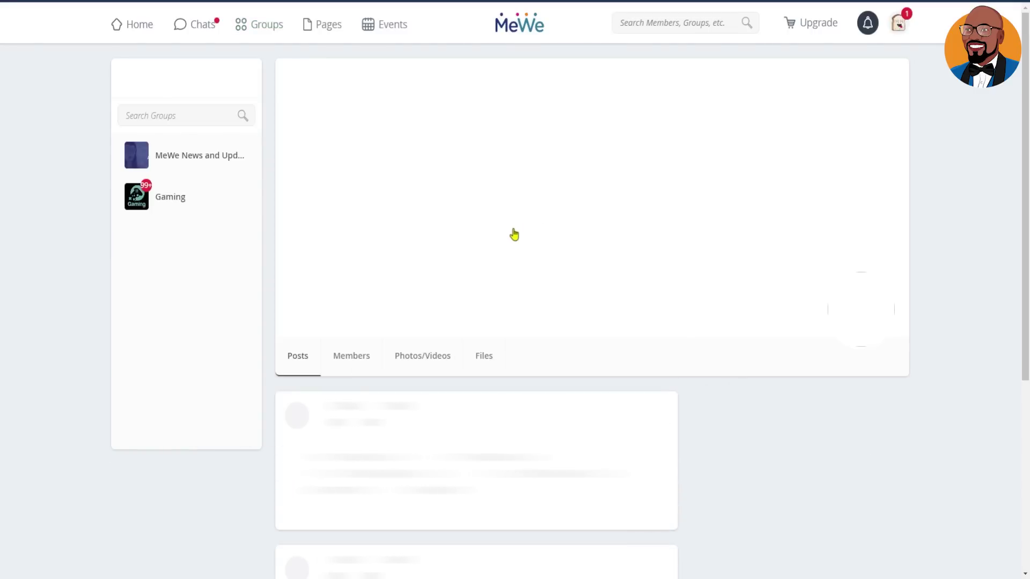
scroll(470, 327, "down", 5)
scroll(469, 327, "up", 5)
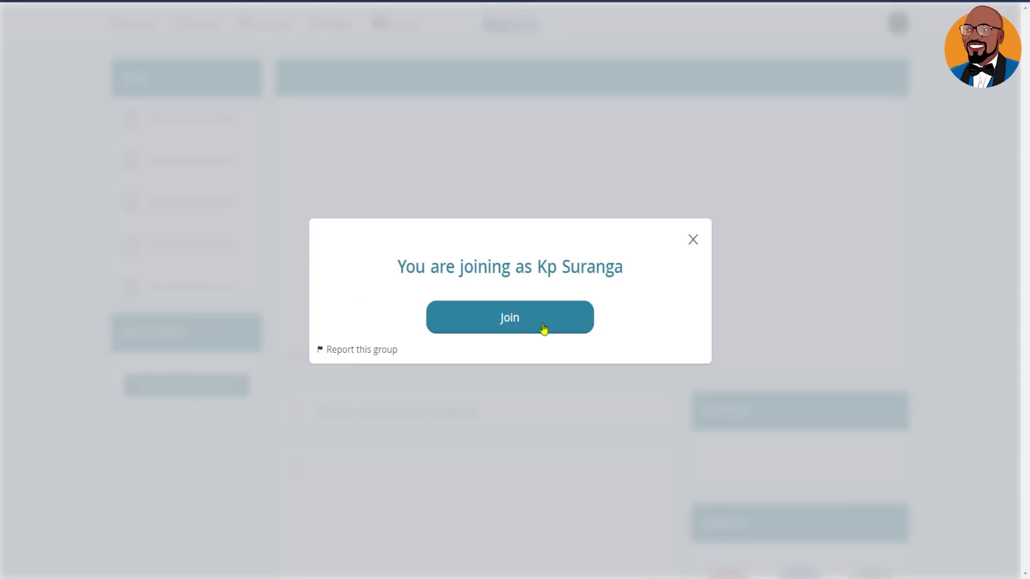
left_click(540, 324)
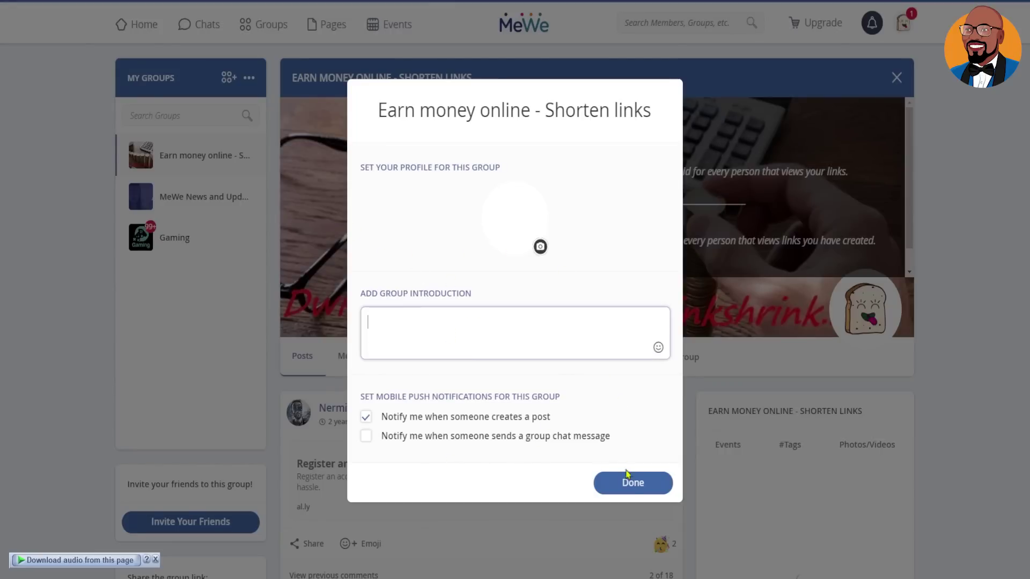
left_click(630, 488)
- Look through the joined group's posts and the giveaway links shared in their comments
scroll(464, 412, "down", 4)
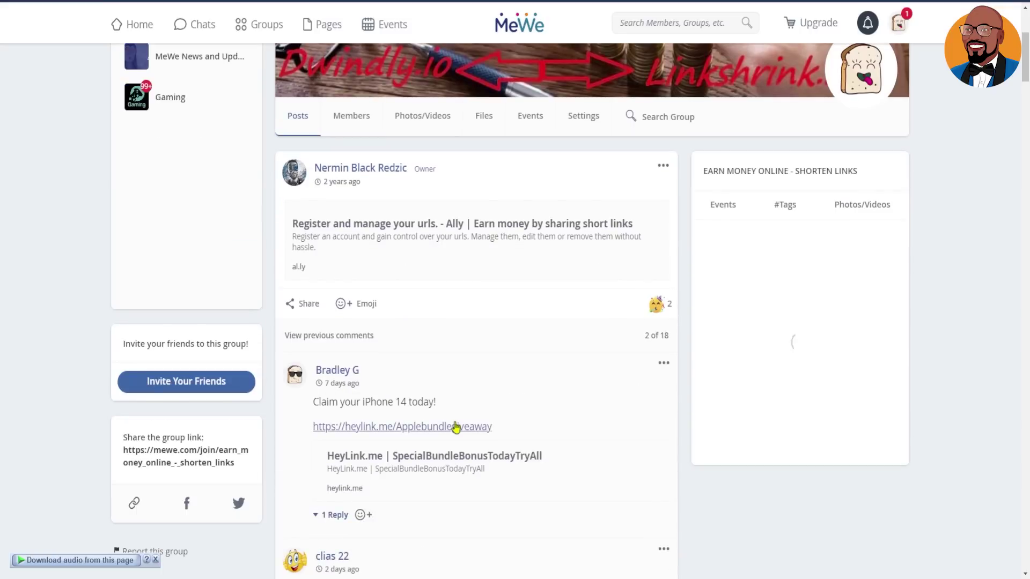
scroll(456, 421, "down", 2)
scroll(460, 413, "up", 6)
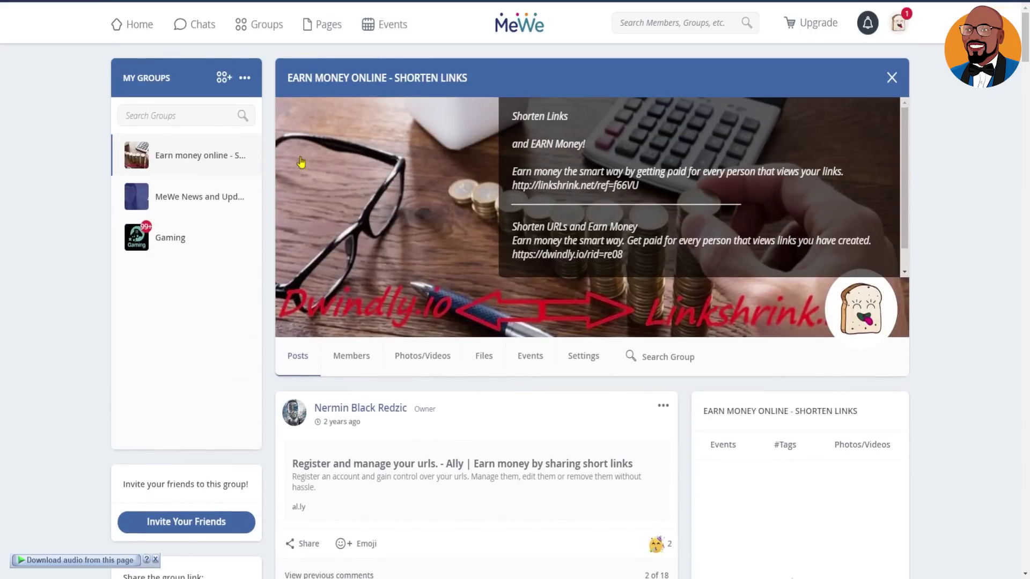
scroll(701, 287, "down", 10)
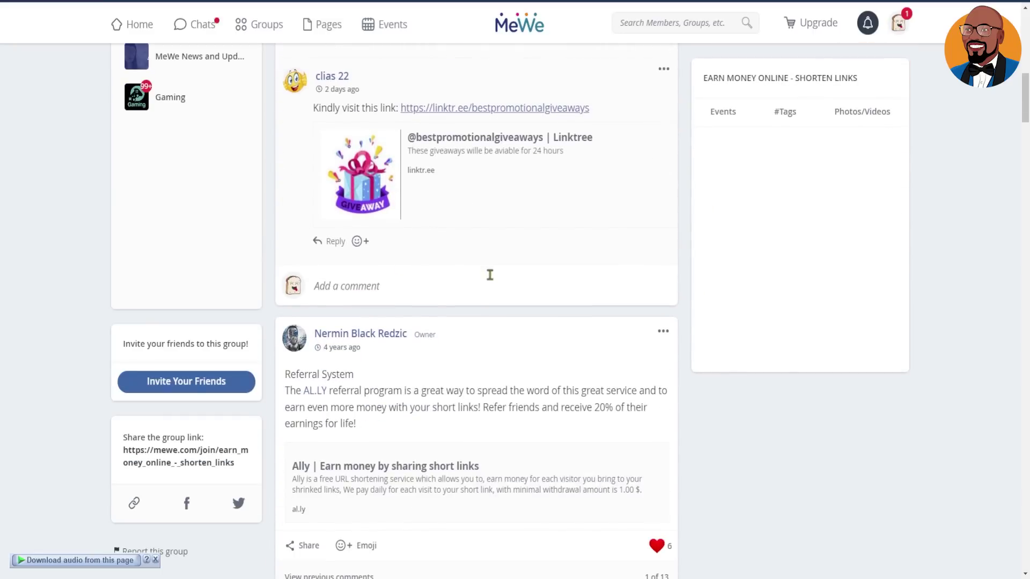
scroll(459, 414, "up", 9)
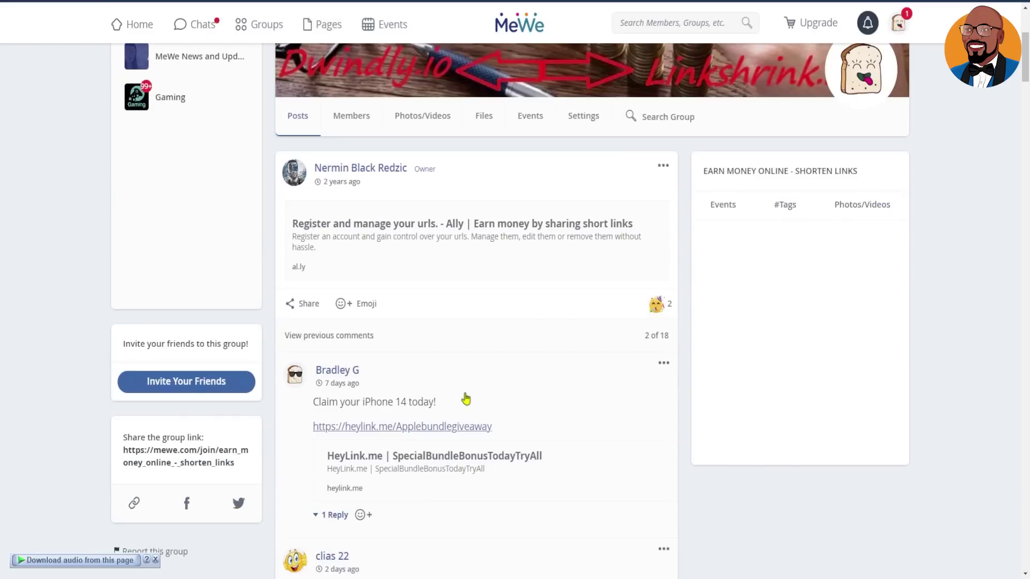
scroll(210, 386, "up", 5)
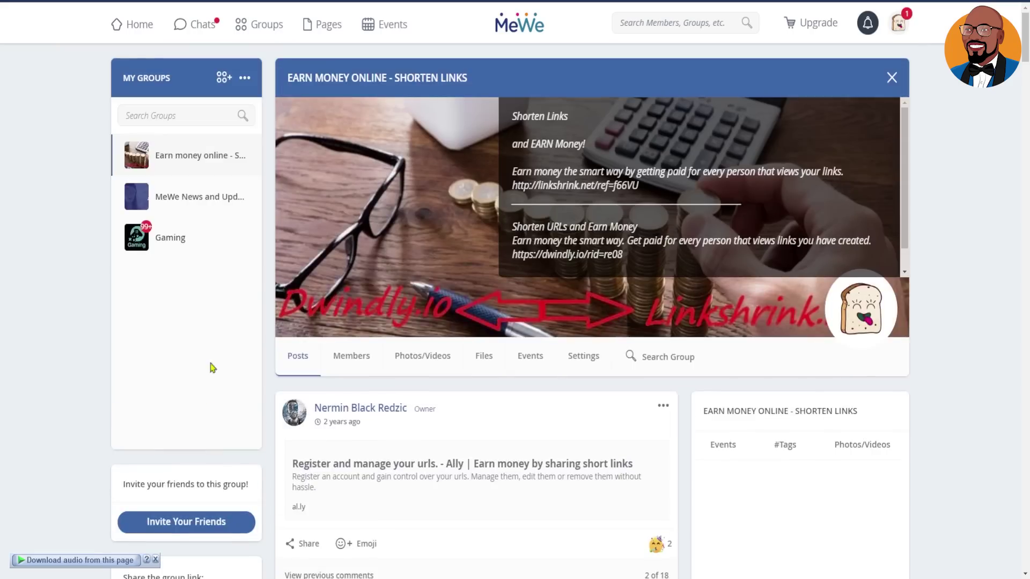
- Search MeWe again for "money" from the joined group's page
left_click(669, 19)
type("money")
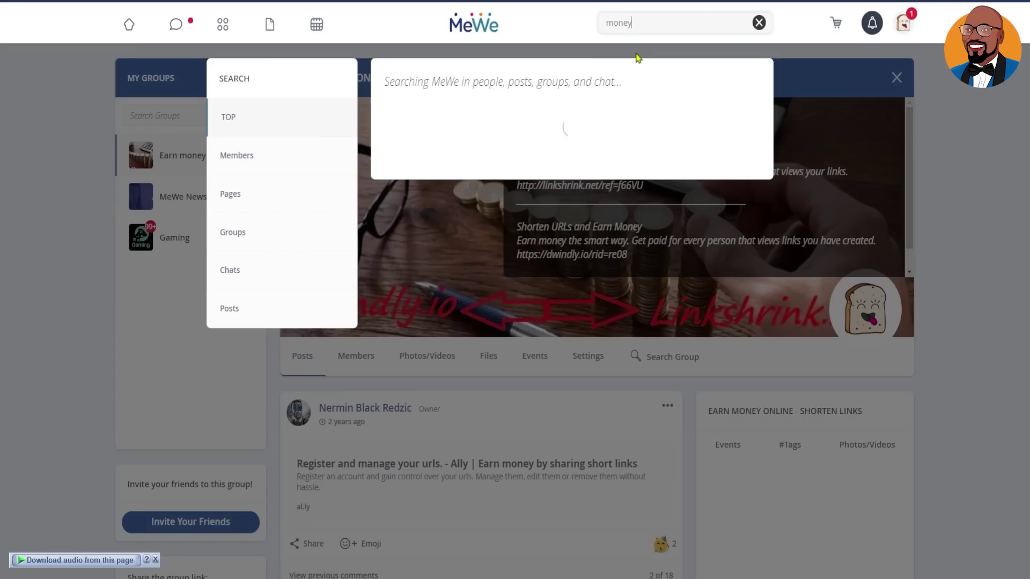